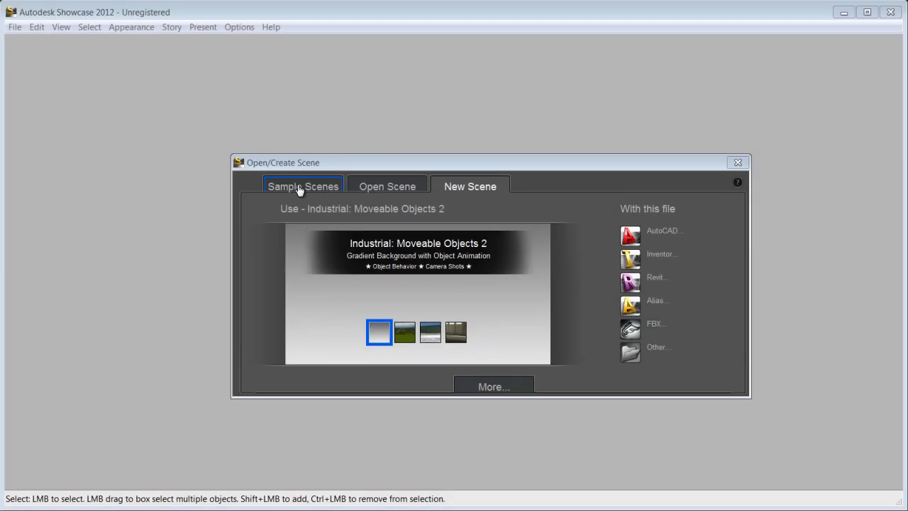
- Look through the Sample Scenes, then return to New Scene and choose the Industrial: Indoor Realistic template
click(299, 189)
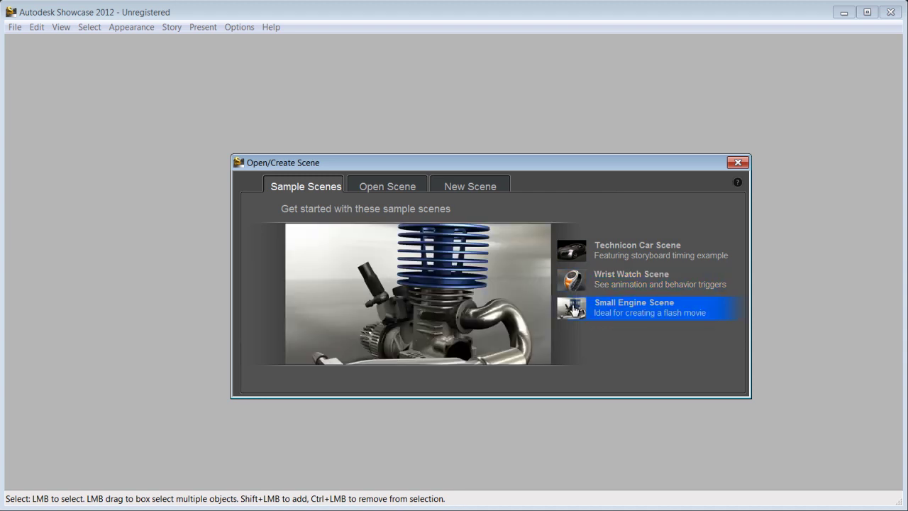
click(485, 188)
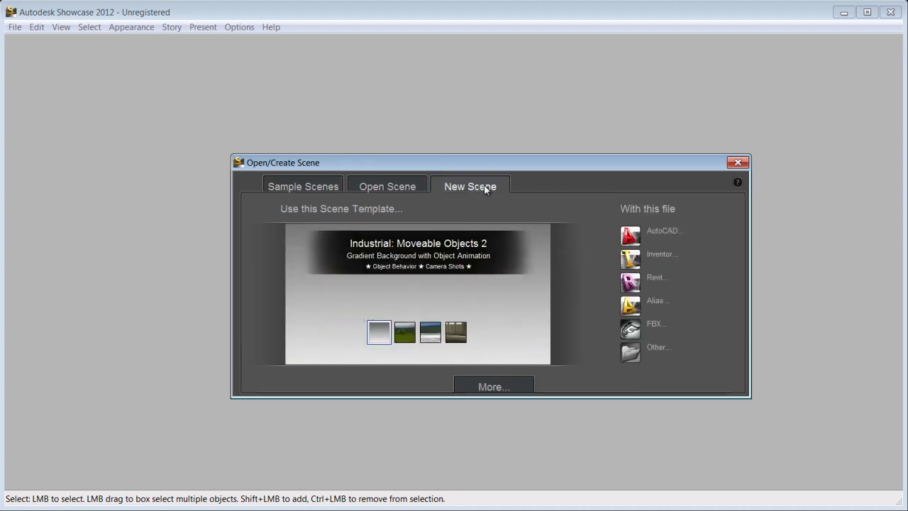
click(404, 336)
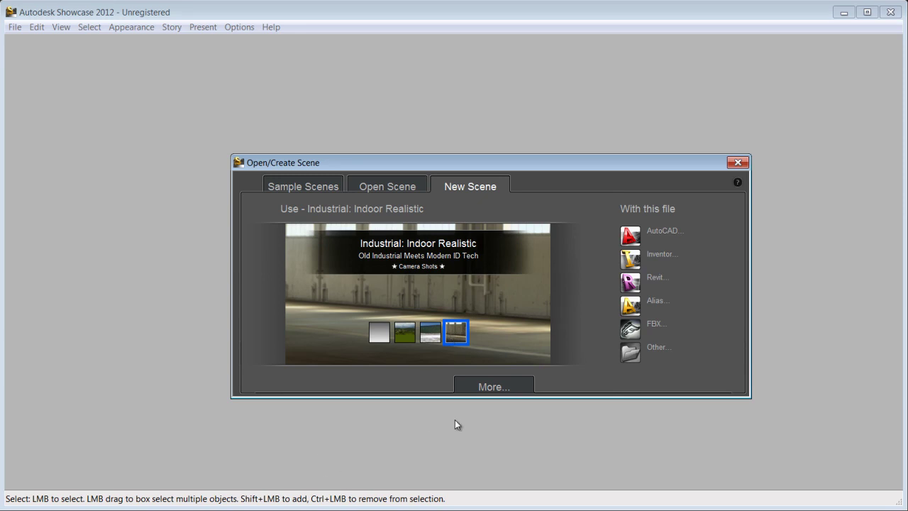
- Import the Inventor assembly DIFF ASSEMBLY.iam and convert it with the 001-All-Purpose settings
click(647, 260)
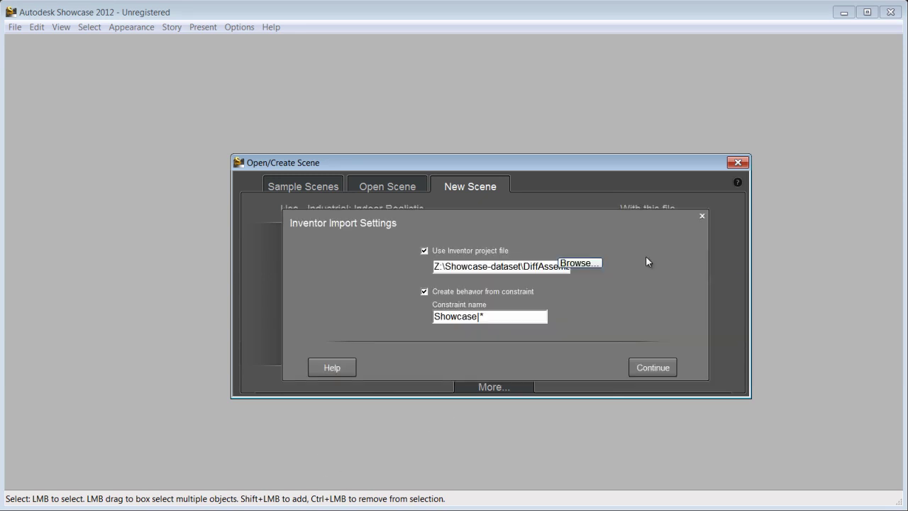
click(652, 367)
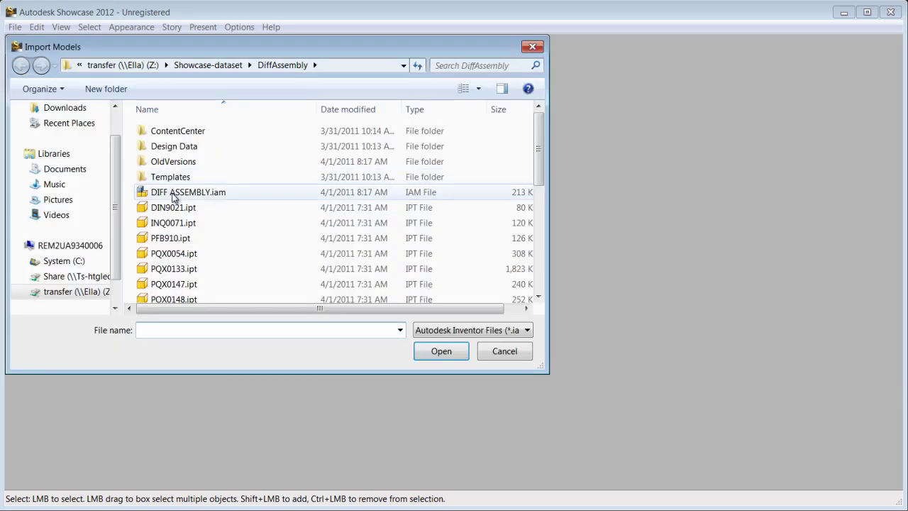
click(173, 194)
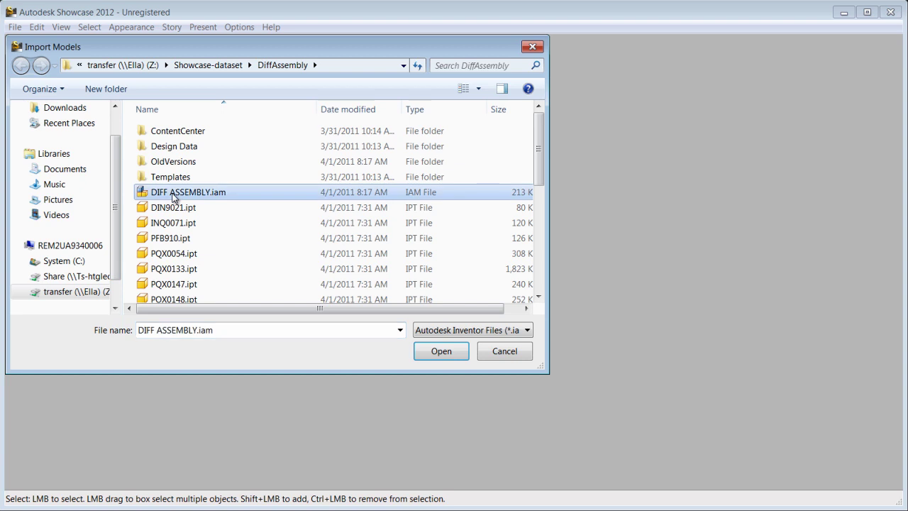
click(439, 351)
click(521, 361)
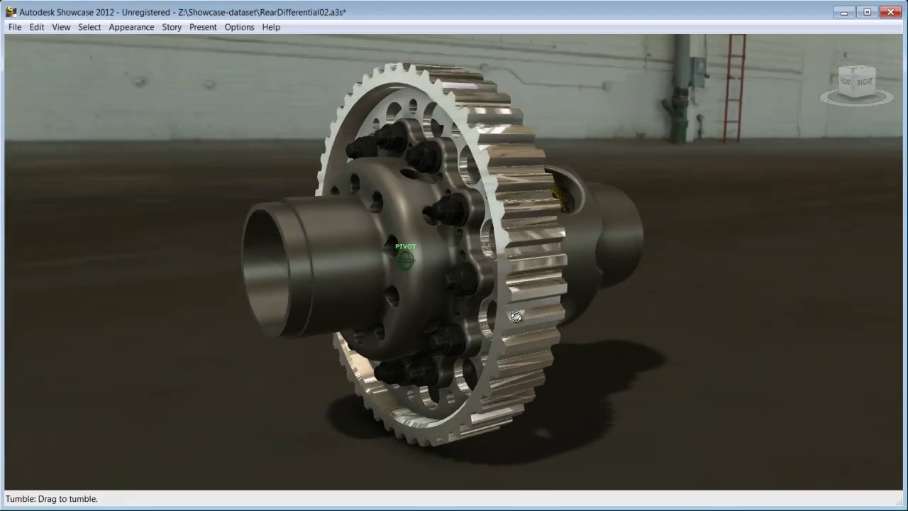
- Compare the Section, ColorChange, Master and No_Section alternatives, ending on the red ColorChange cutaway
mouse_move(515, 316)
mouse_down()
mouse_move(208, 298)
mouse_move(178, 259)
mouse_move(251, 328)
mouse_move(792, 284)
mouse_move(640, 319)
mouse_move(483, 322)
mouse_up()
key(l)
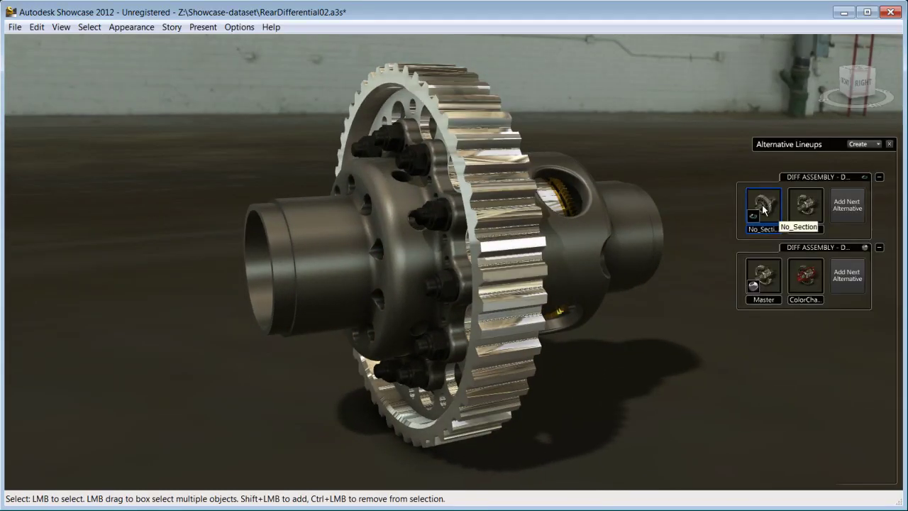
click(808, 203)
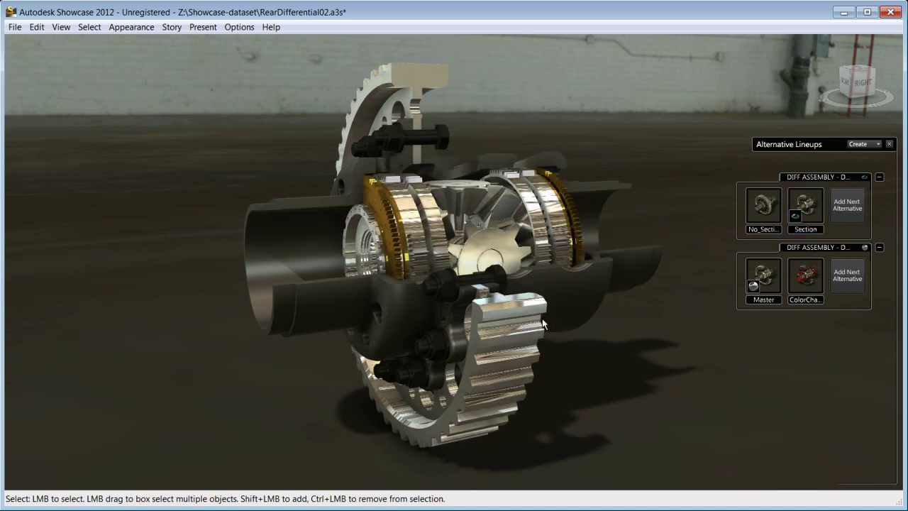
click(808, 276)
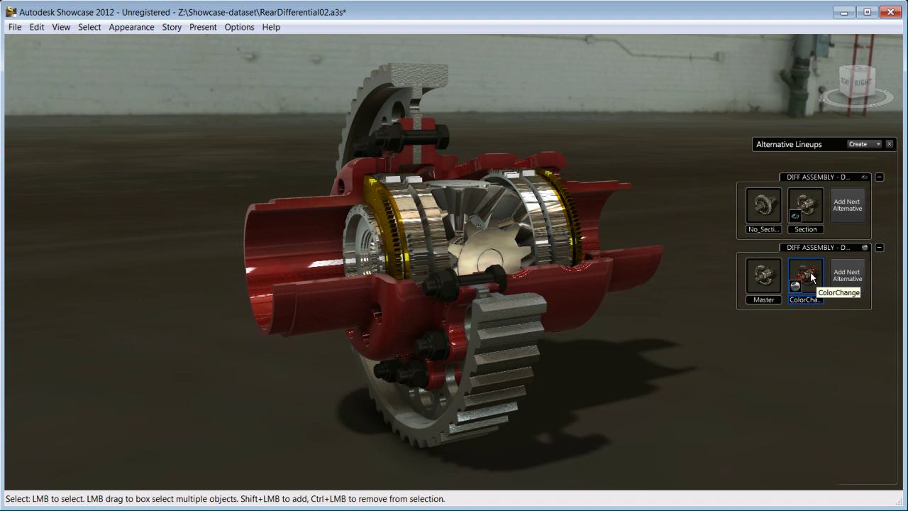
click(763, 275)
alt+drag(423, 315, 423, 327)
click(763, 205)
click(807, 211)
click(808, 282)
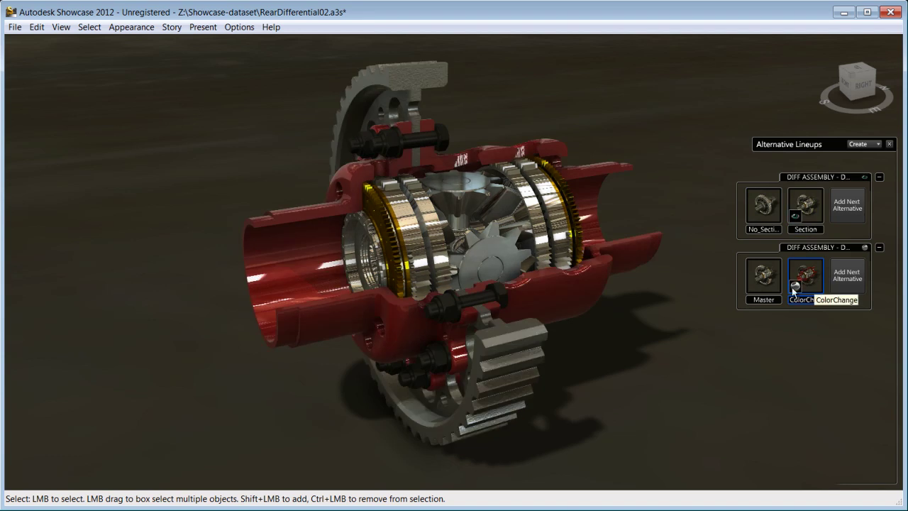
- Play the View1, View2, Zoom In and Start to End camera shots
key(s)
click(79, 443)
click(146, 441)
click(239, 433)
shift+click(336, 444)
click(320, 441)
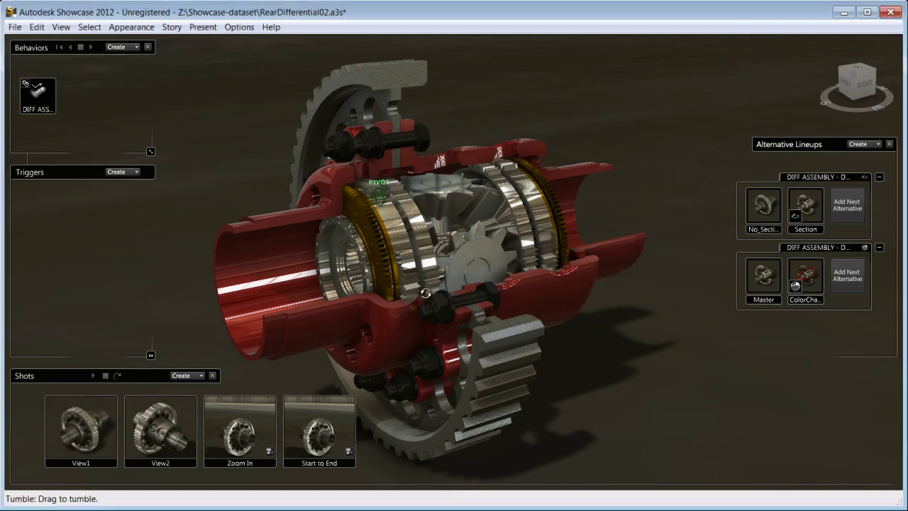
- Orbit the model, check the No_Section and Master alternatives, and return to the Section cutaway
drag(699, 486, 505, 266)
click(763, 205)
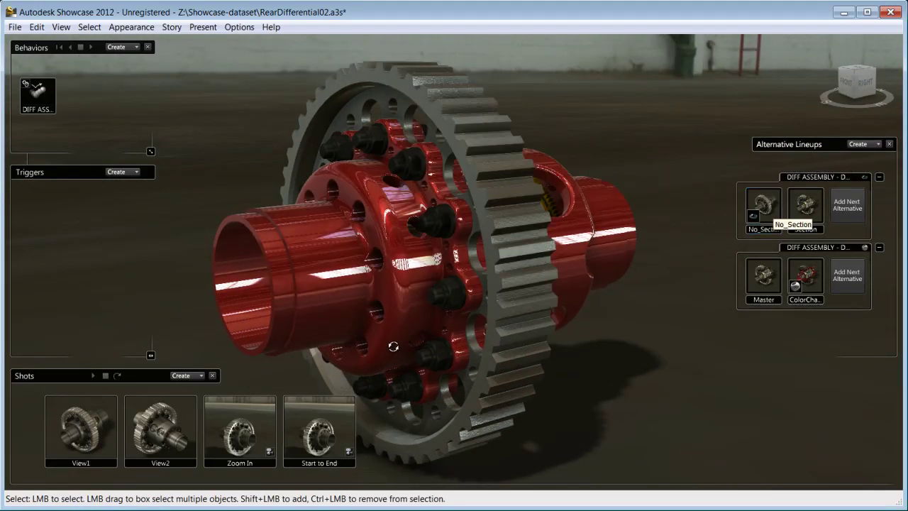
drag(419, 293, 329, 312)
click(763, 275)
click(804, 205)
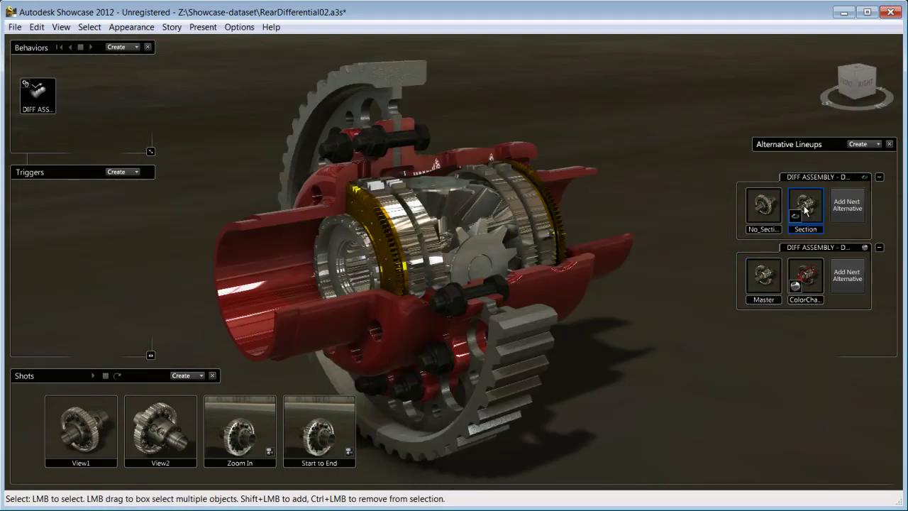
drag(486, 236, 441, 270)
middle_drag(442, 270, 470, 252)
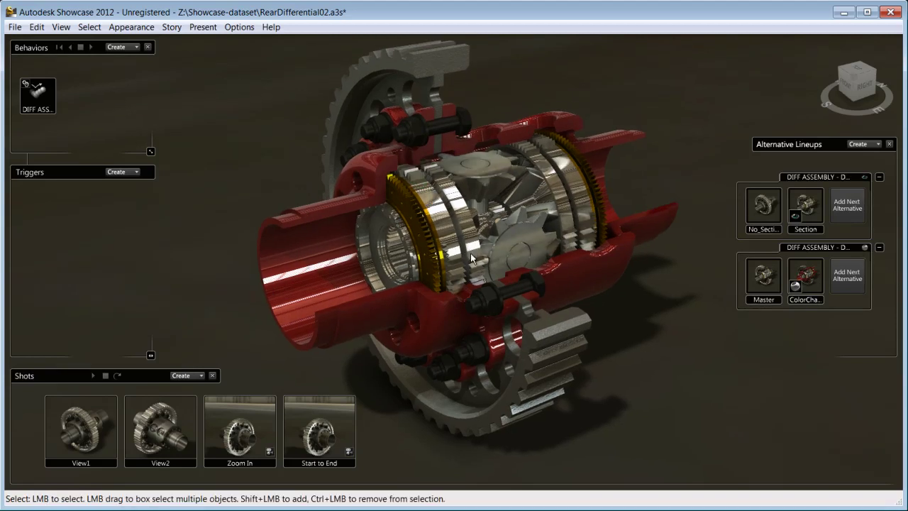
drag(517, 281, 489, 262)
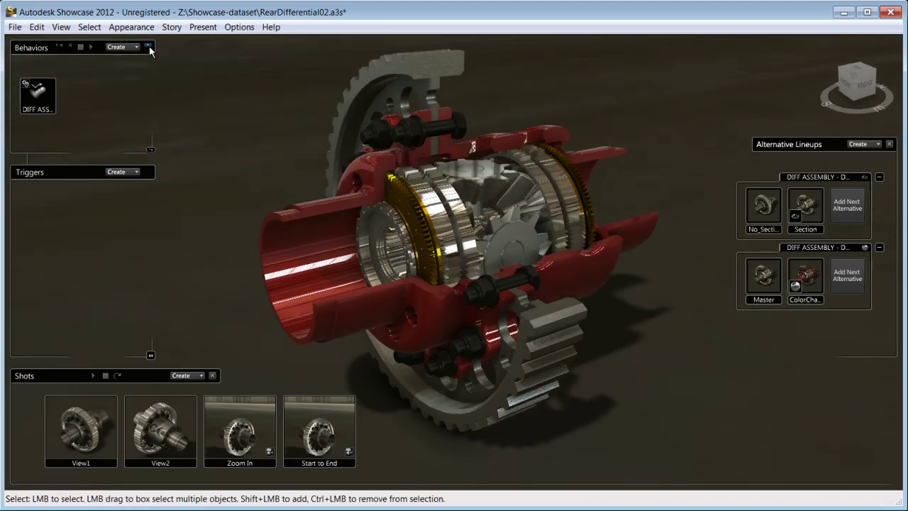
- Close the Behaviors, Shots and Alternative Lineups panels
click(148, 47)
click(212, 375)
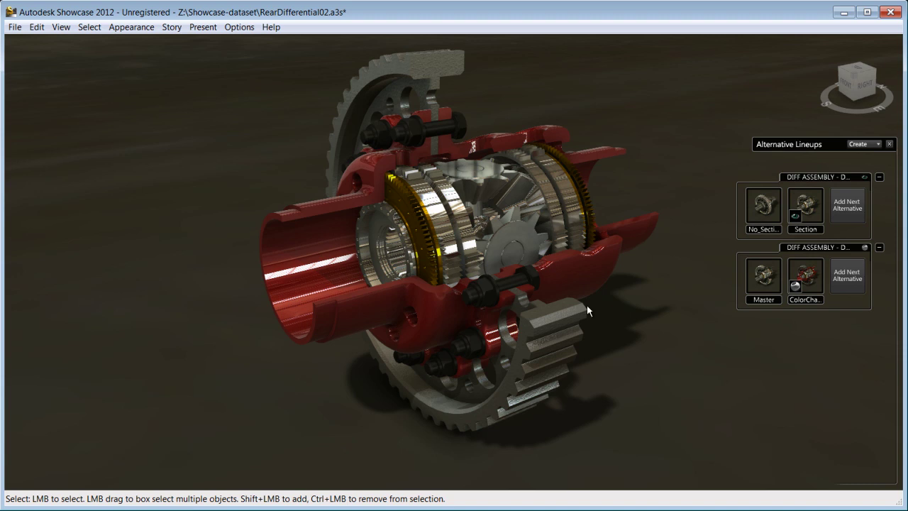
click(889, 144)
- Open Help > Quick Start Wizards, preview the Interactive Demo, 3D Floor Plan and Walkthrough wizards, then go Home
click(271, 27)
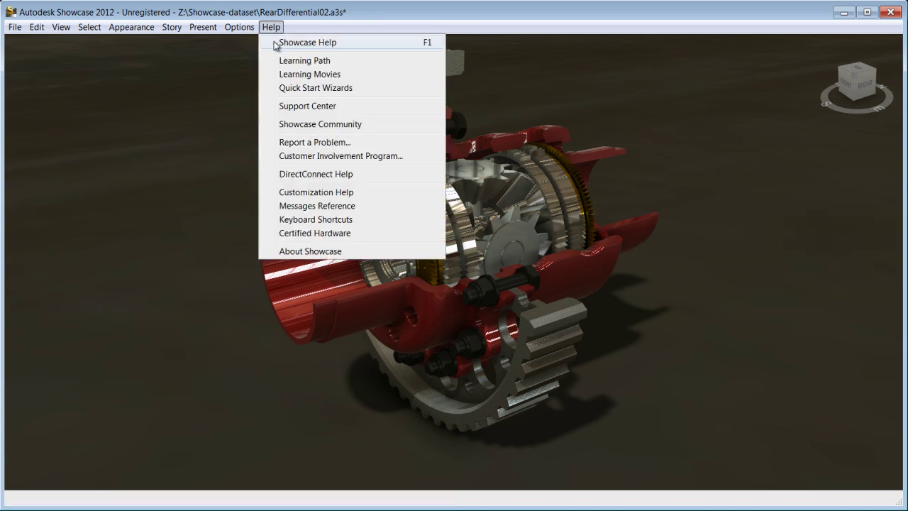
click(278, 87)
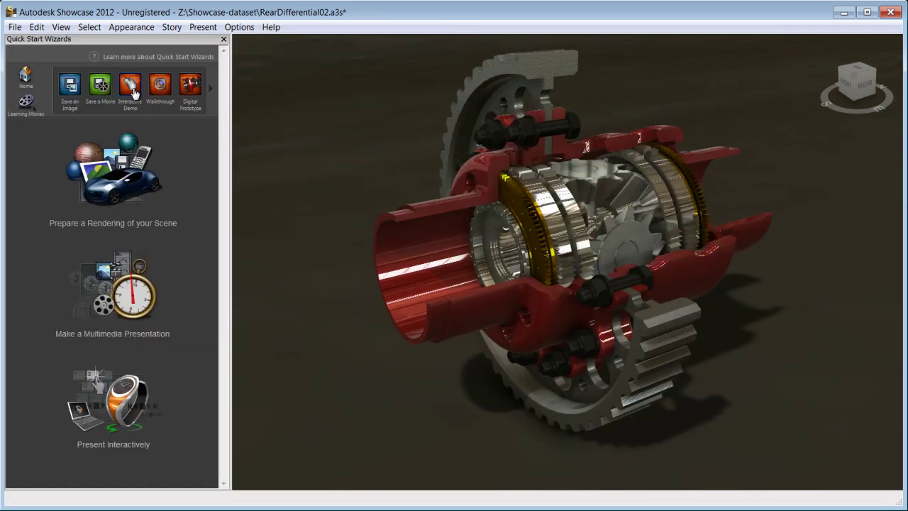
click(130, 86)
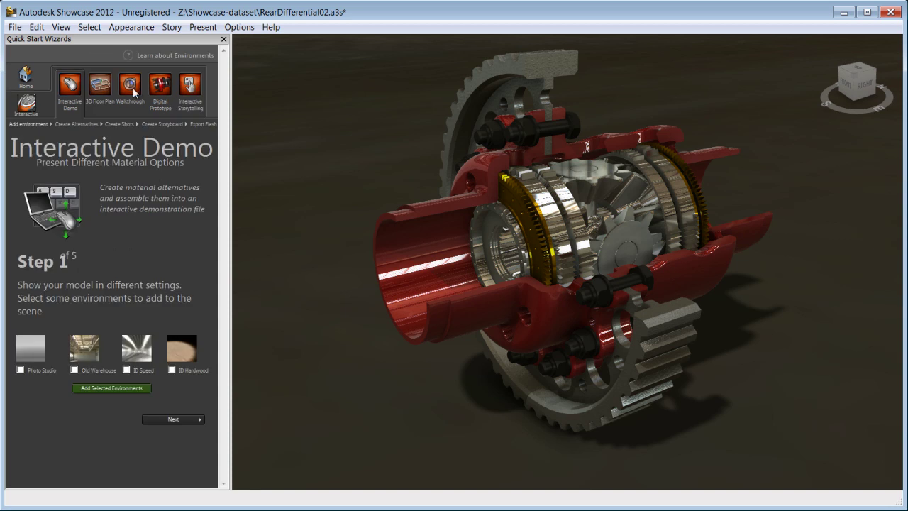
click(101, 86)
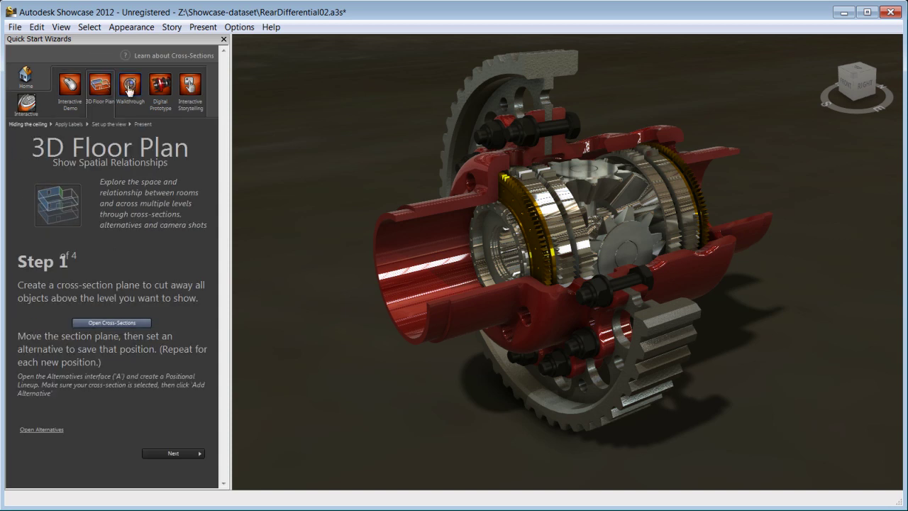
click(129, 86)
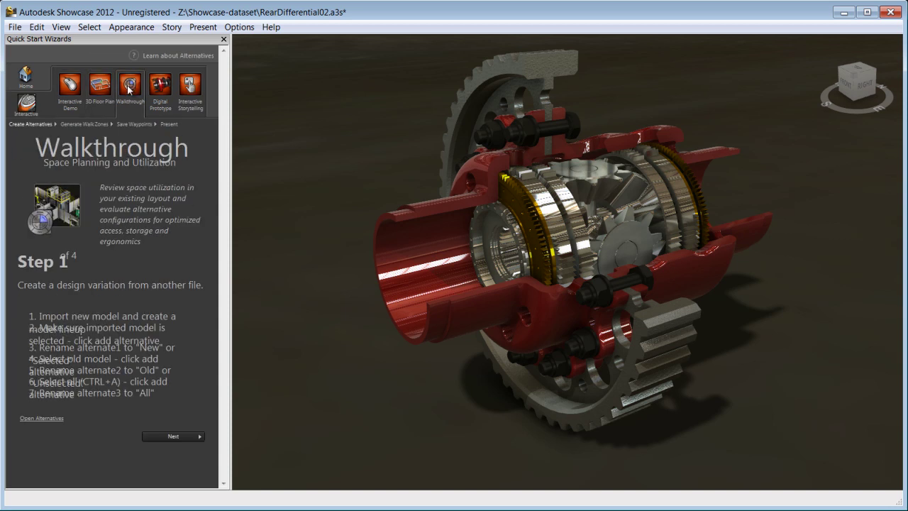
click(25, 76)
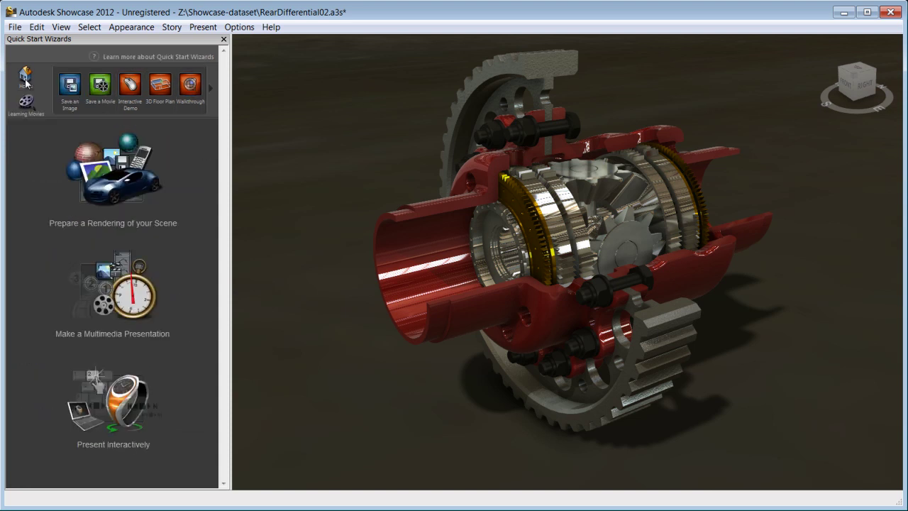
- Start Prepare a Rendering, frame a closer angled view of the cutaway, and keep it as still shot Shot1
click(122, 183)
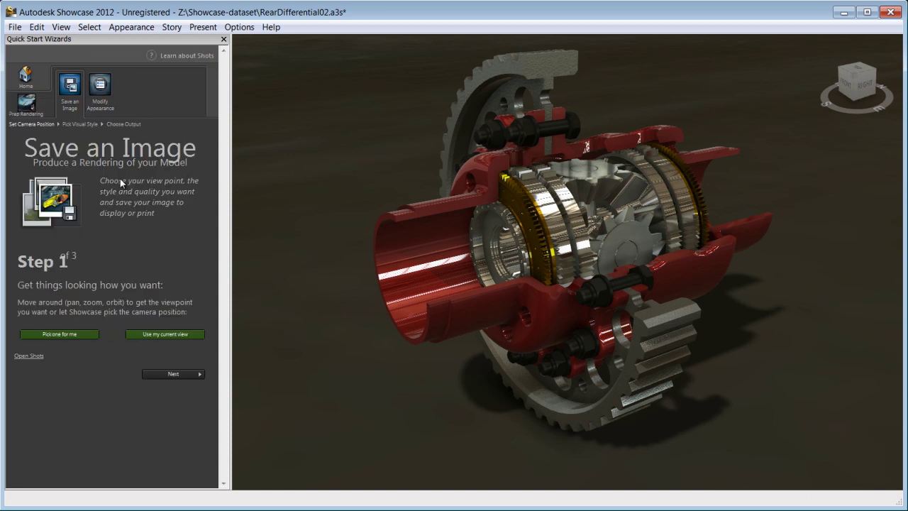
click(75, 338)
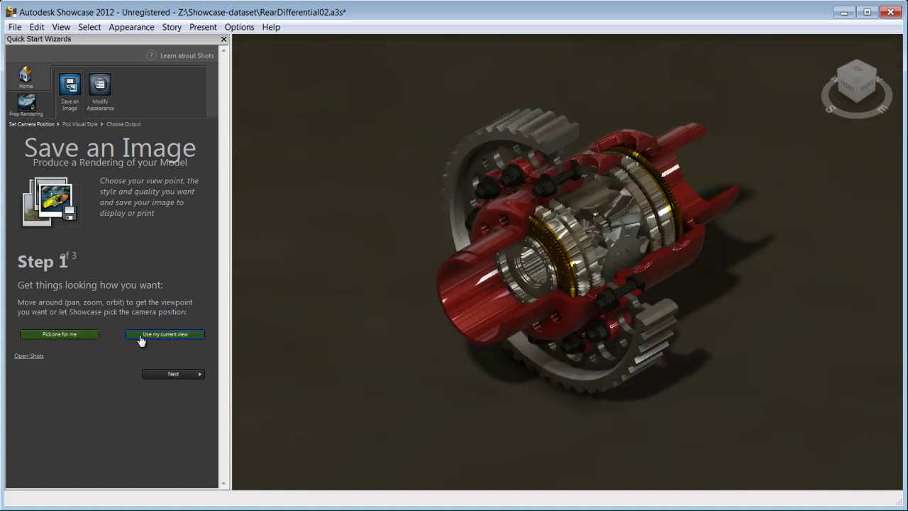
drag(588, 302, 500, 241)
middle_drag(500, 241, 504, 255)
scroll(495, 236, up, 3)
drag(505, 255, 500, 238)
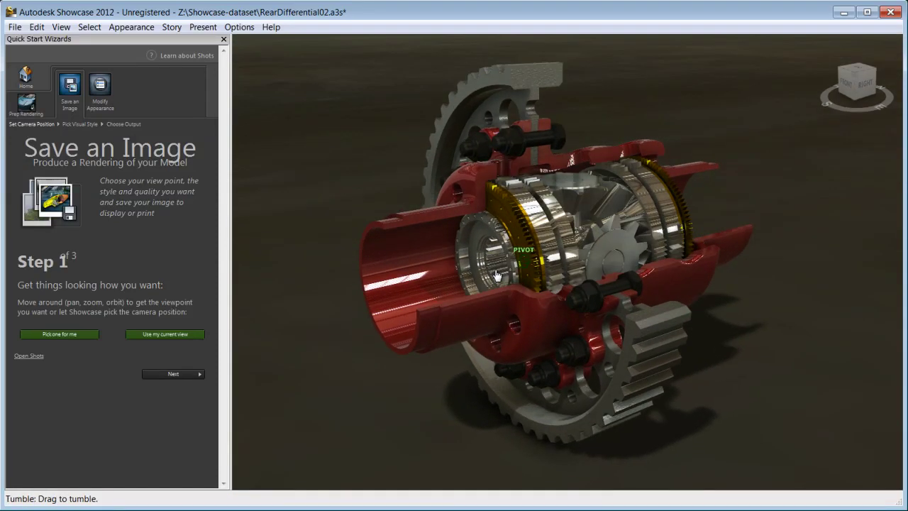
click(176, 340)
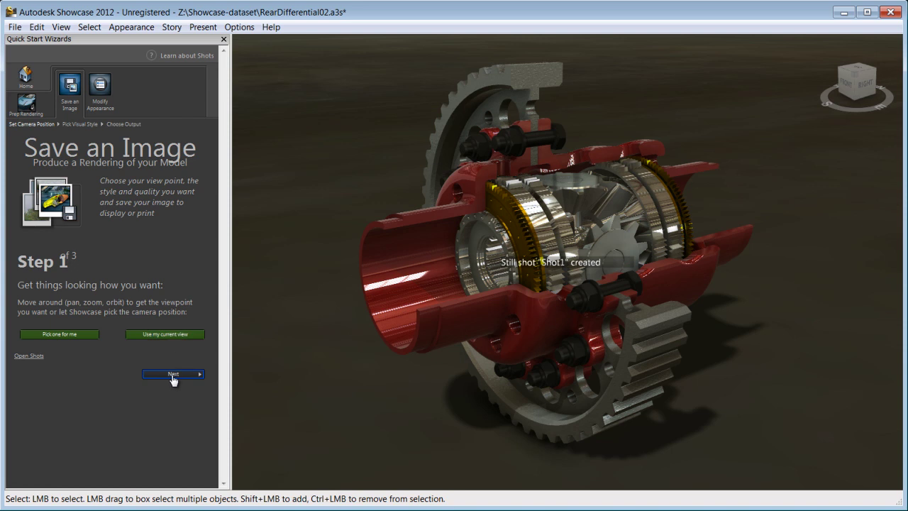
- Try the Flat Color, Toon Color, Shaded Textures and Realistic with Edges styles, then ray-trace the differential
click(172, 376)
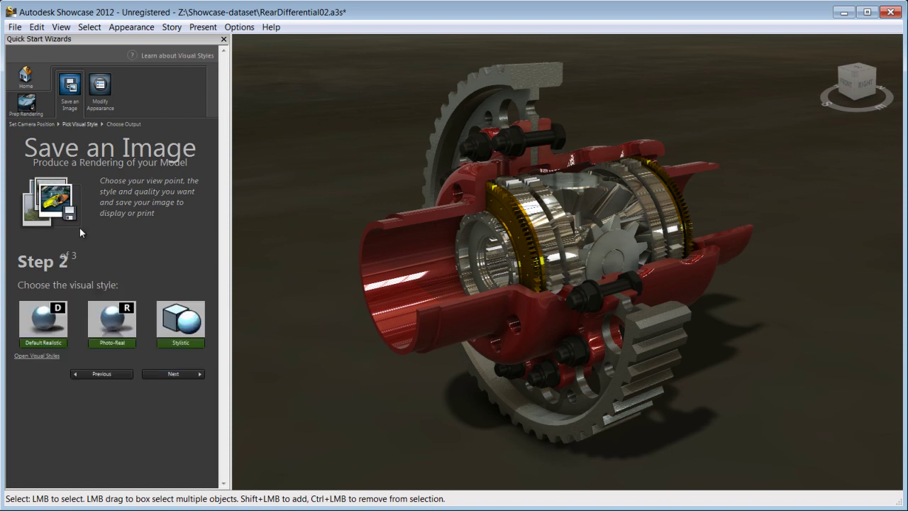
click(47, 356)
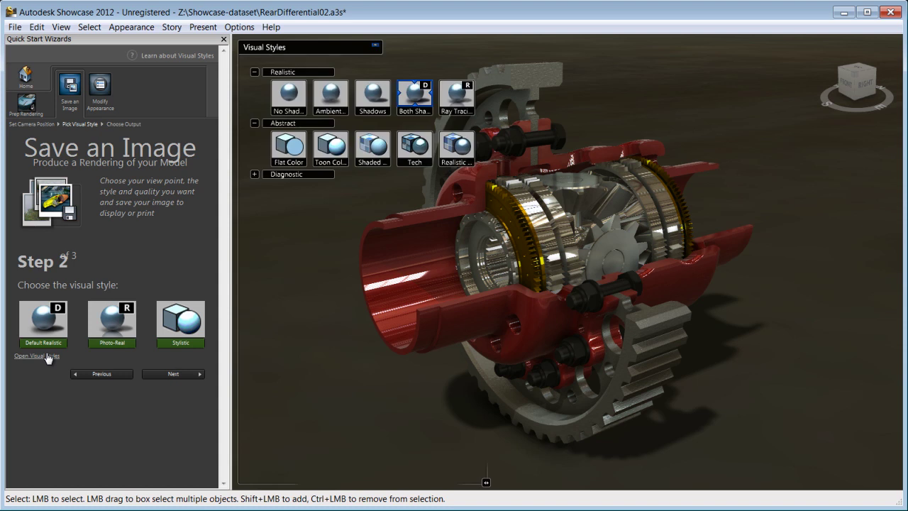
click(289, 149)
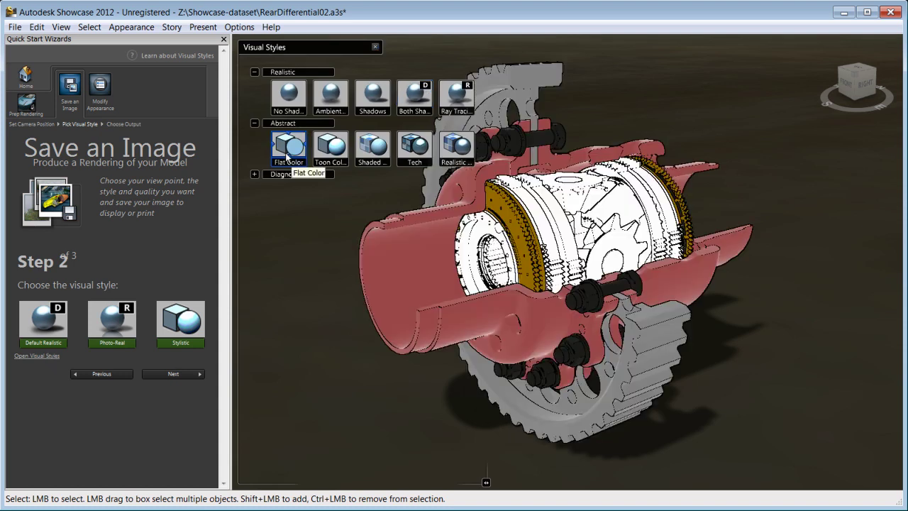
click(329, 152)
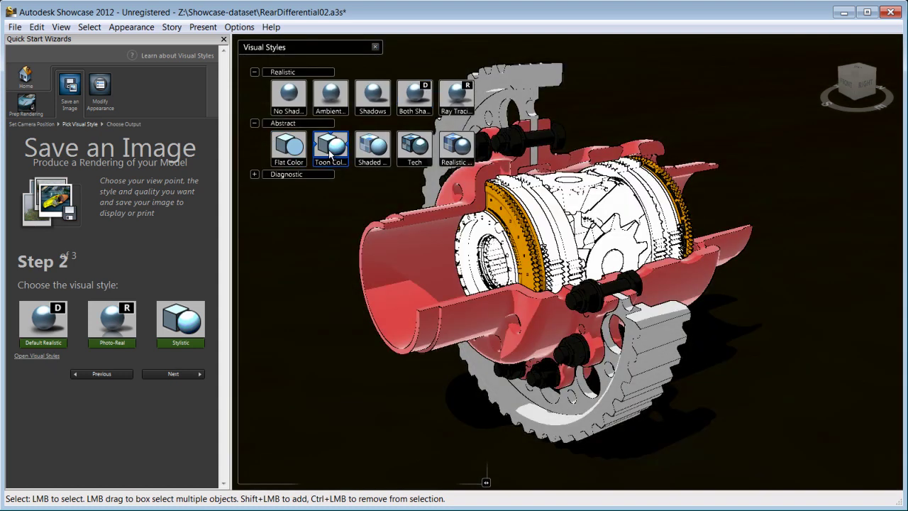
click(368, 152)
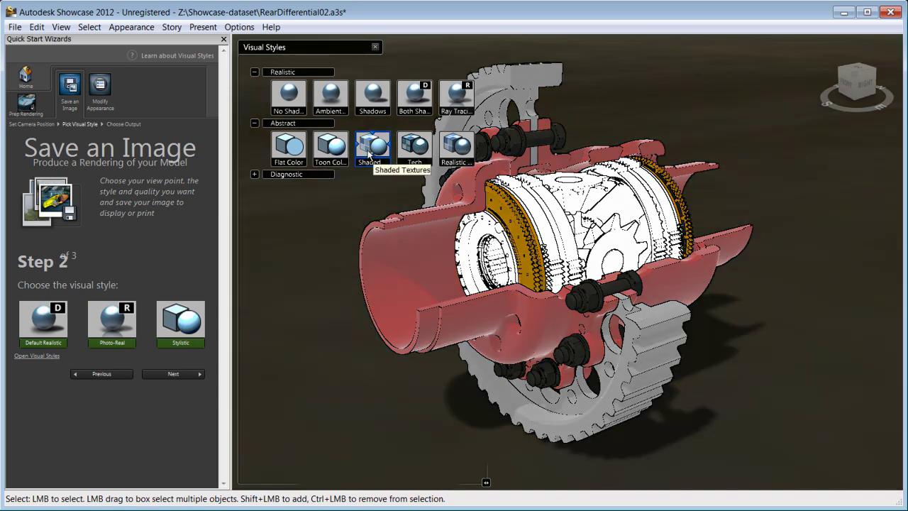
click(455, 149)
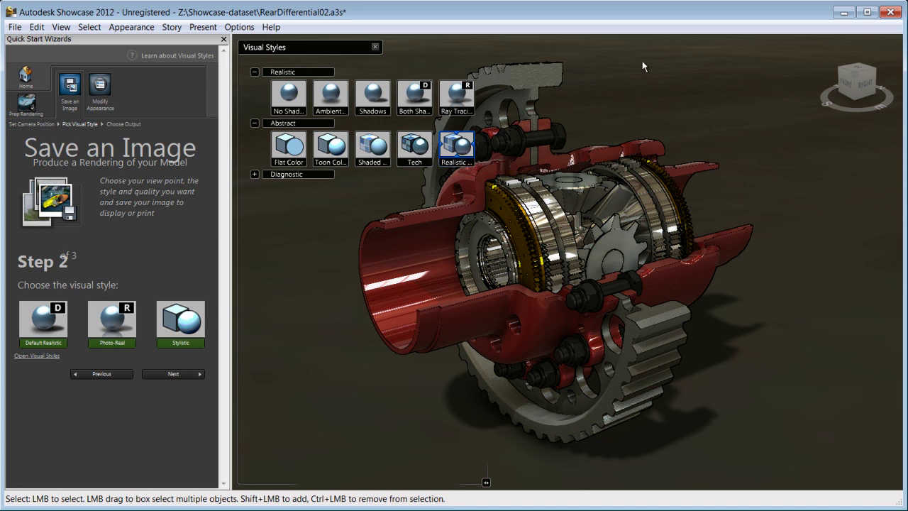
click(456, 97)
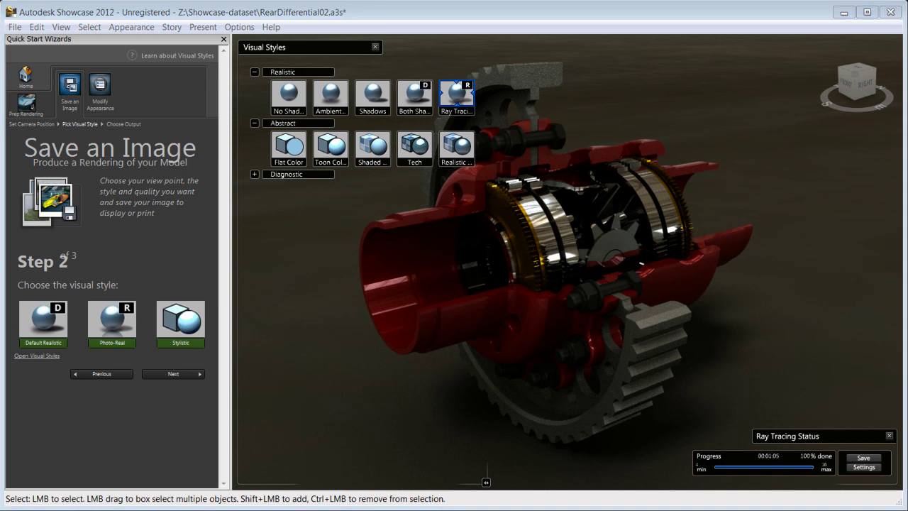
- Save the ray-traced view at Current Viewport size as Differential-01.jpg and close the photo viewer
click(174, 374)
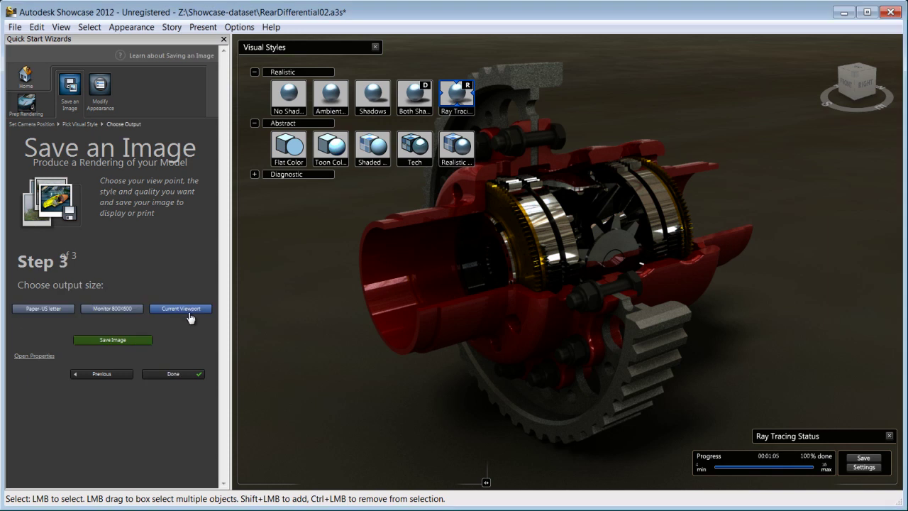
click(121, 342)
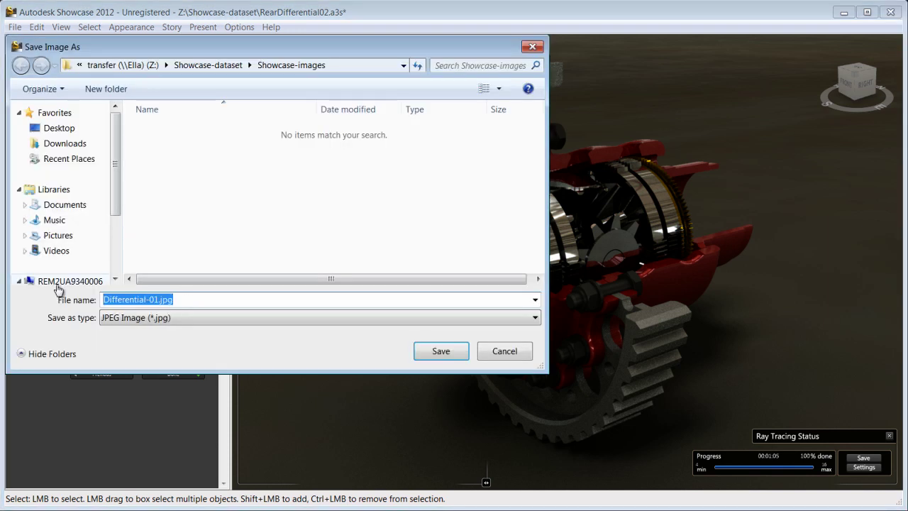
key(Return)
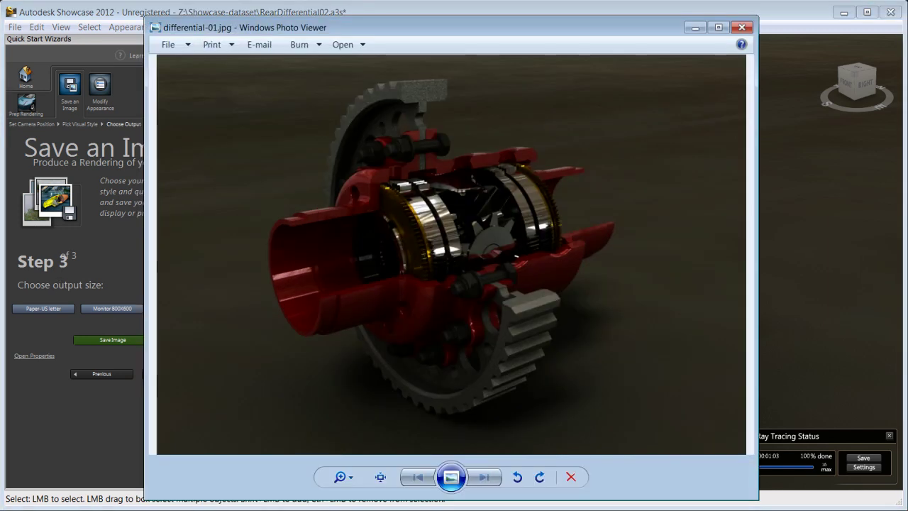
click(742, 28)
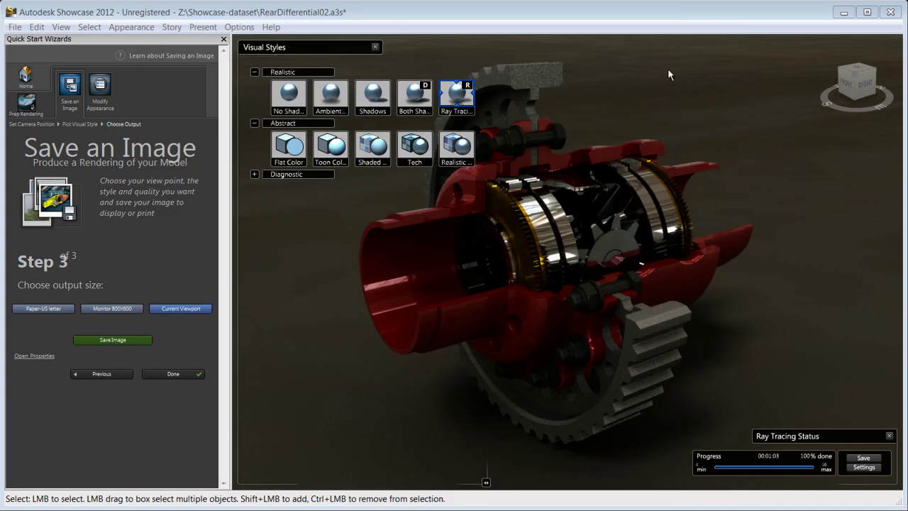
- Close Visual Styles and start an interactive presentation, tumbling and panning the differential
click(29, 76)
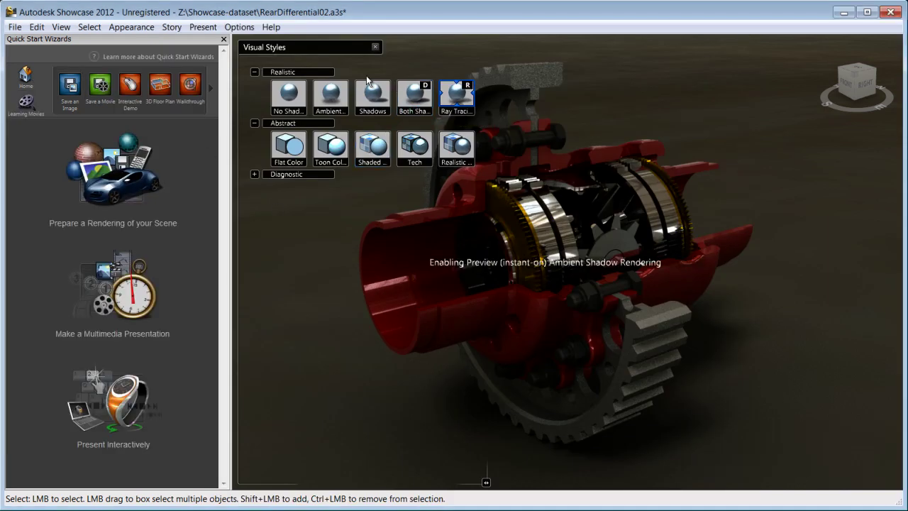
click(375, 47)
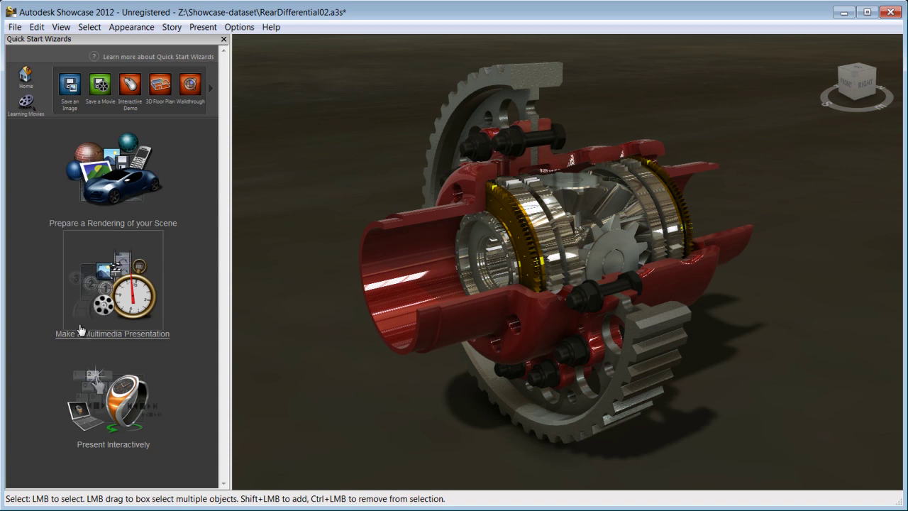
click(110, 405)
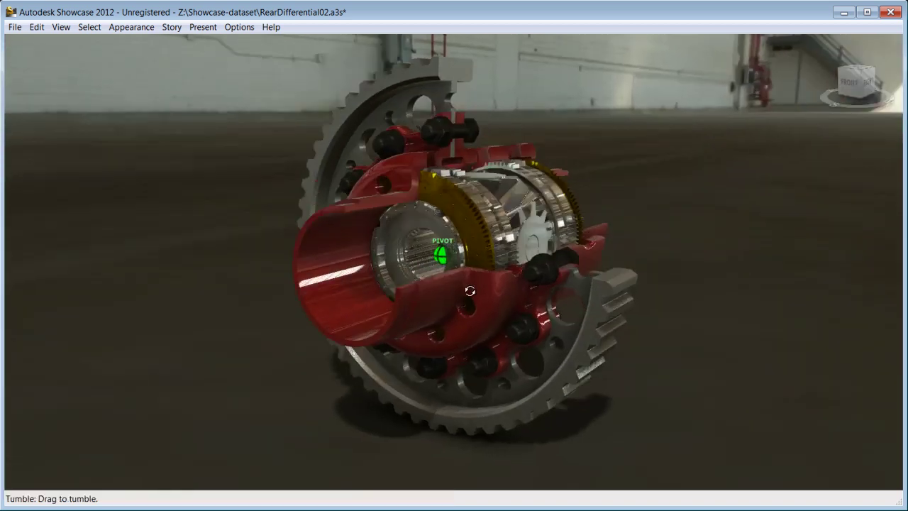
drag(511, 266, 298, 90)
middle_drag(454, 261, 427, 248)
- Show the alternative lineups and switch from Master to the red ColorChange alternative
key(a)
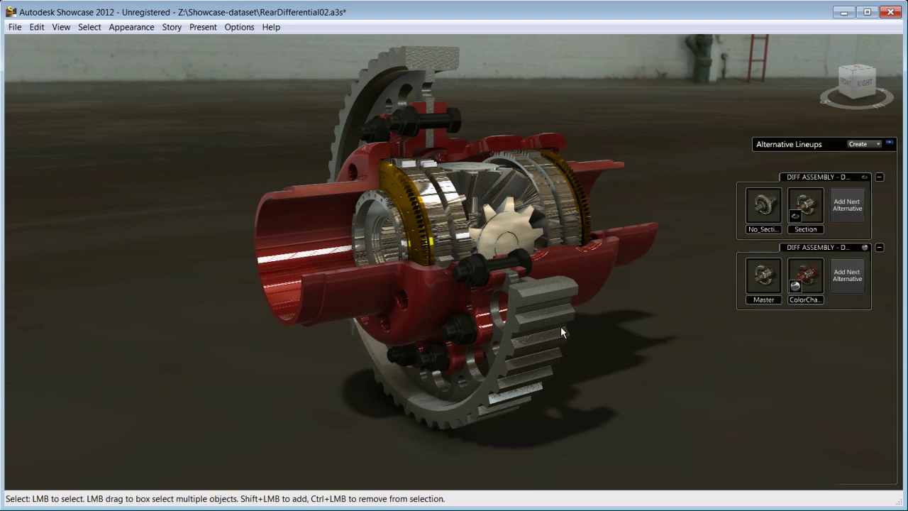
click(767, 283)
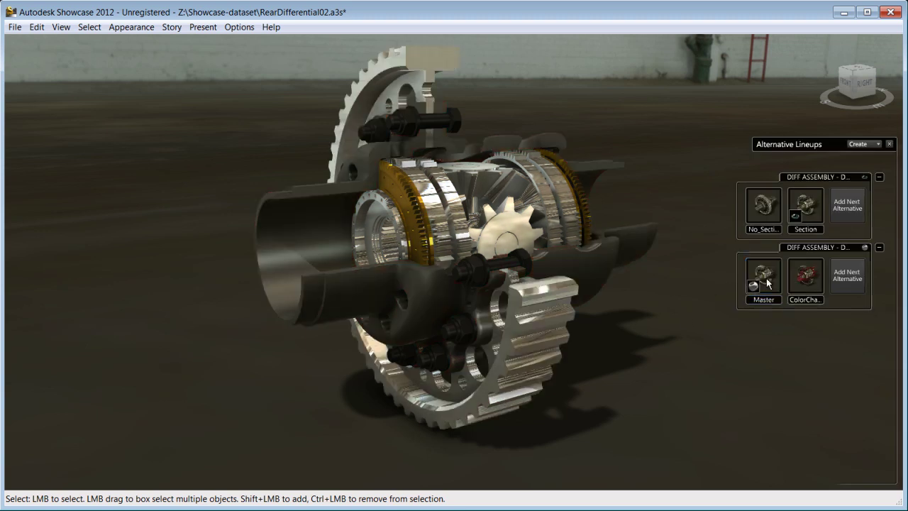
click(807, 283)
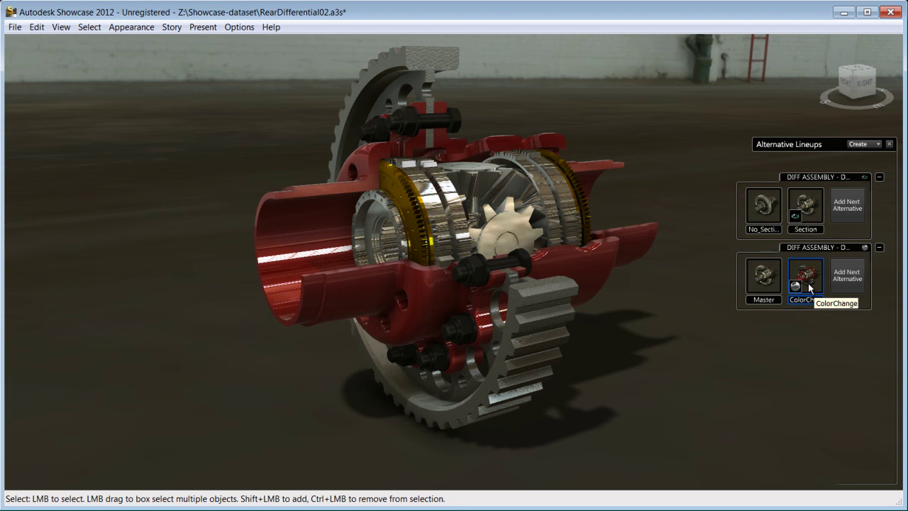
- Open the materials library and select the red housing parts
key(m)
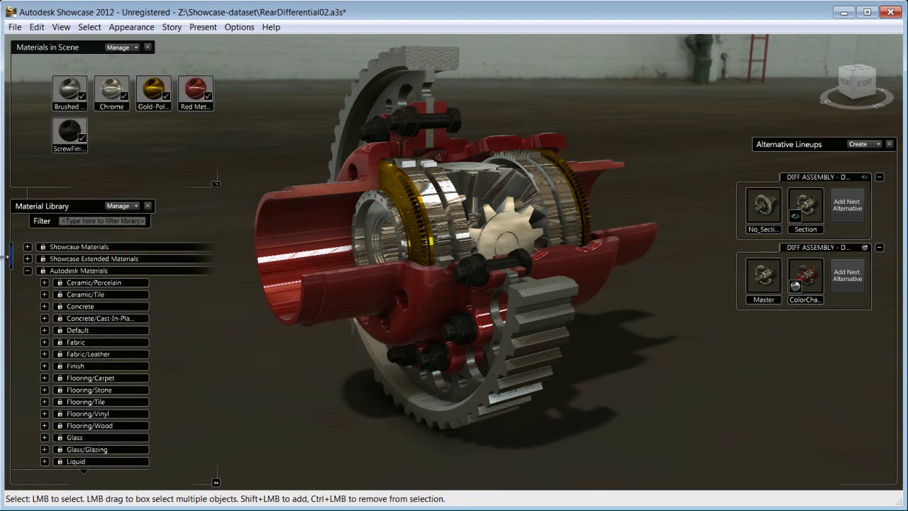
drag(10, 255, 8, 330)
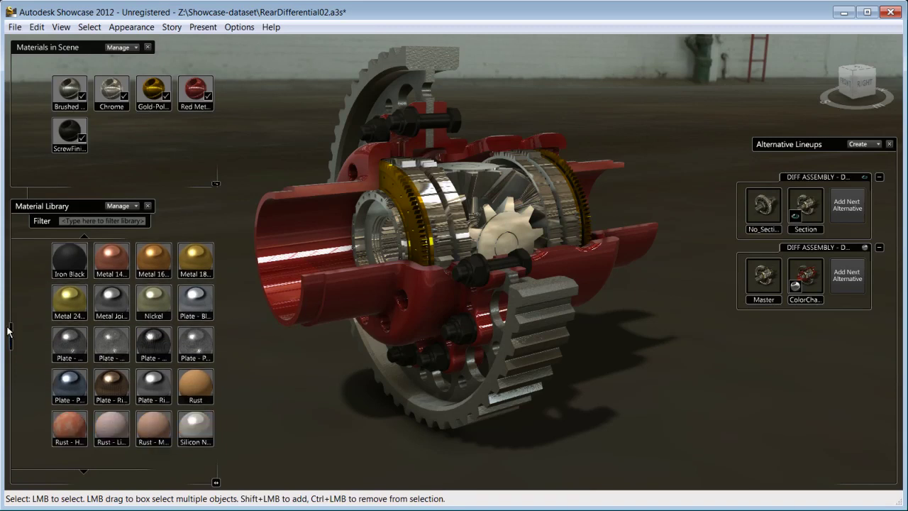
drag(9, 329, 7, 407)
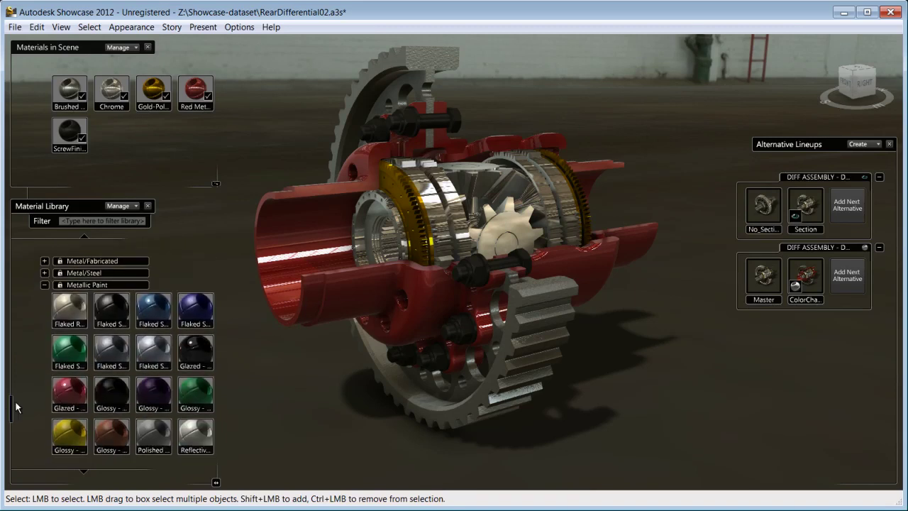
click(316, 229)
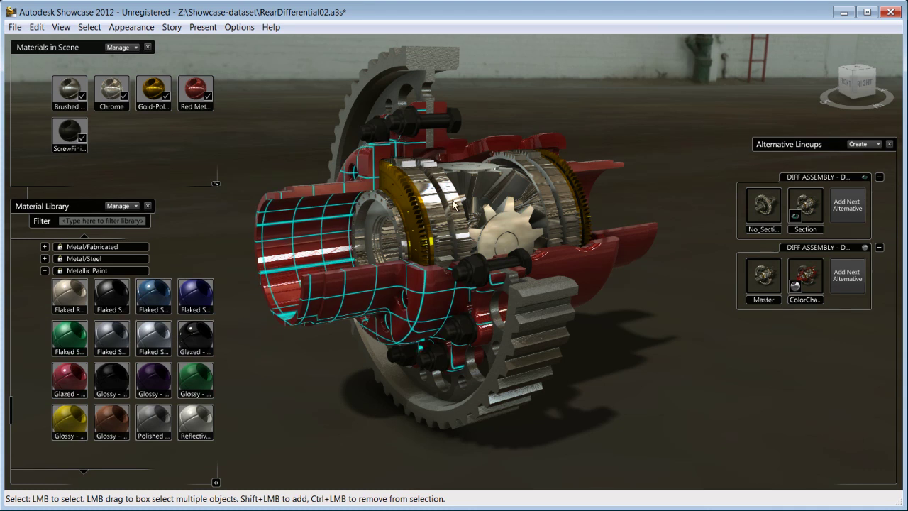
shift+click(550, 142)
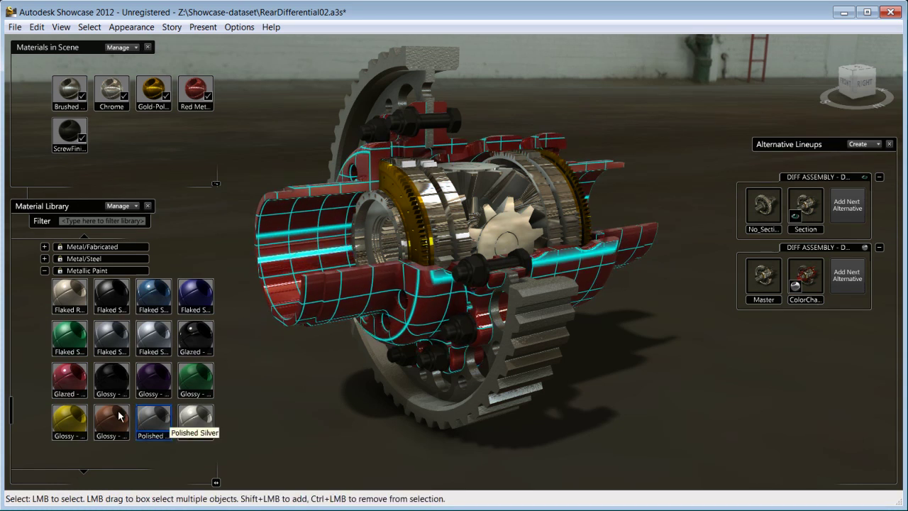
- Try sea-green flaked satin, blue anodized aluminium and Titanium, settling on blue brushed metal for the housing
double_click(74, 336)
alt+drag(73, 337, 14, 391)
scroll(158, 400, up, 3)
double_click(111, 270)
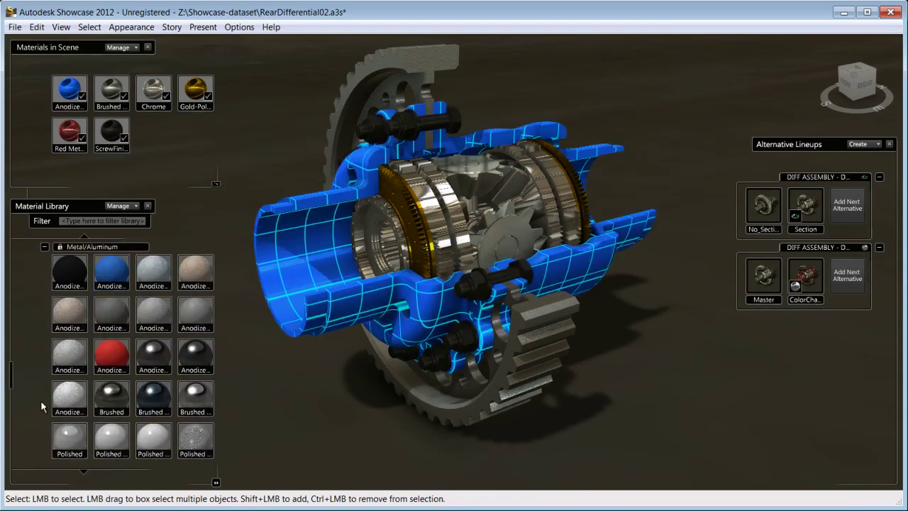
scroll(15, 375, up, 3)
drag(112, 383, 297, 213)
scroll(10, 355, up, 5)
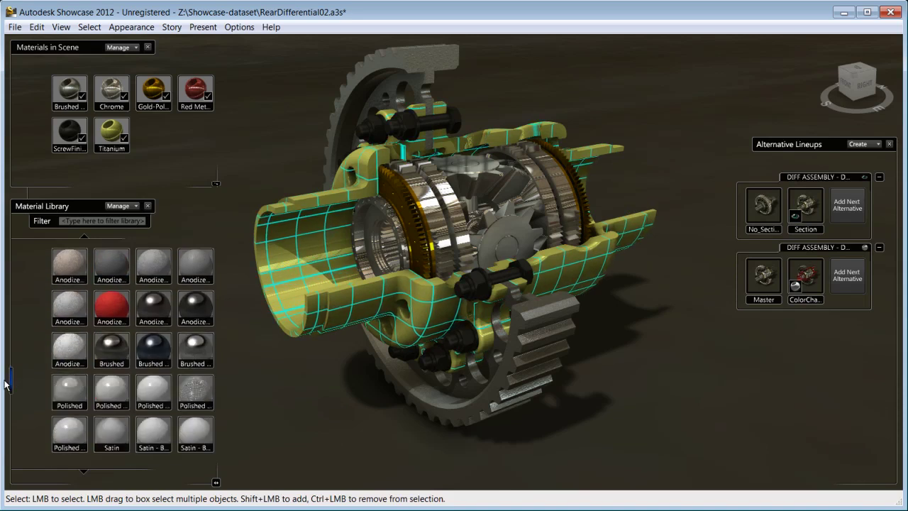
double_click(154, 301)
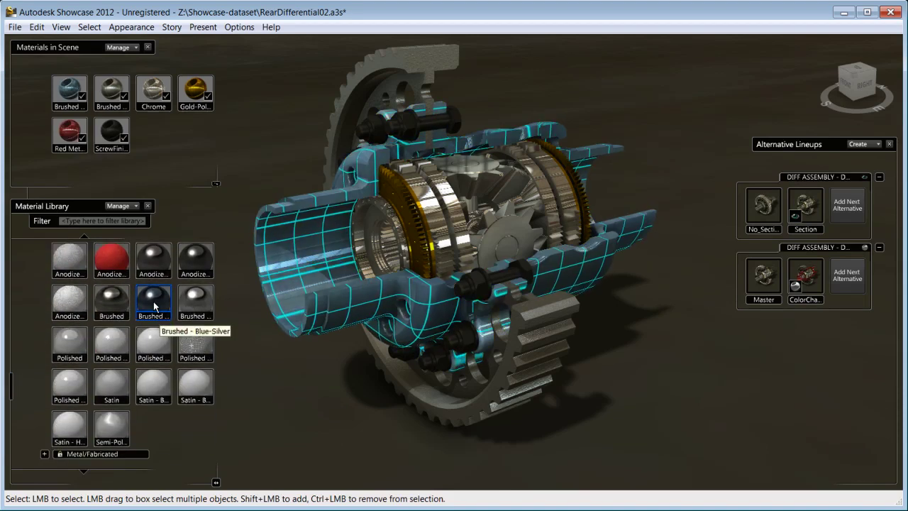
- Save the blue look as new alternative Alternate3 and compare it with Master and ColorChange
click(844, 277)
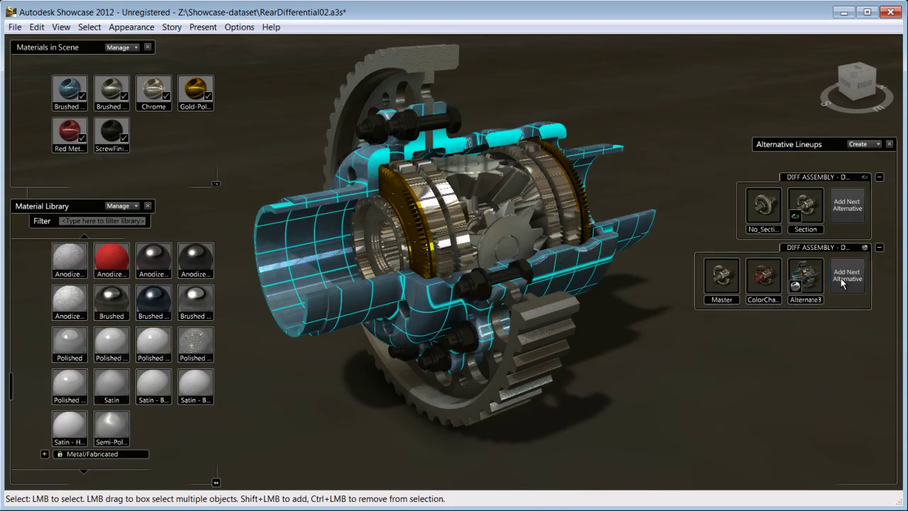
click(715, 281)
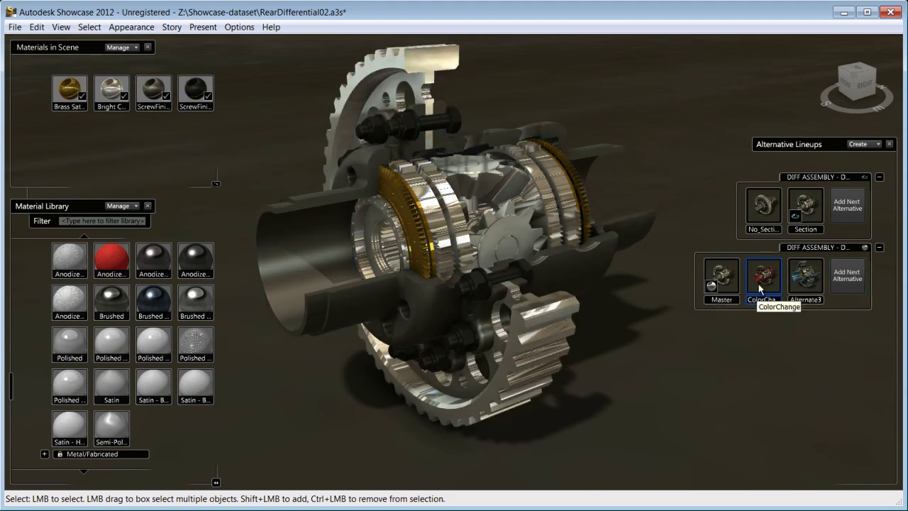
click(758, 283)
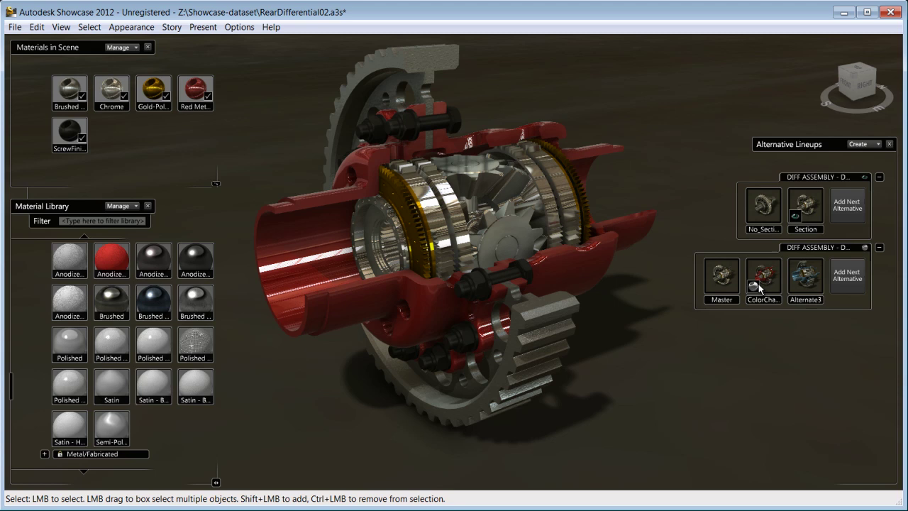
click(803, 284)
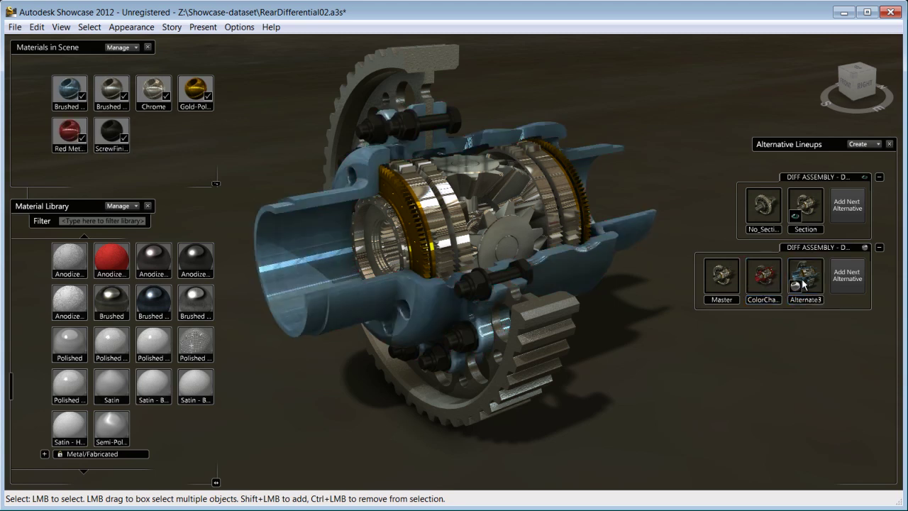
- Close the material panels and tumble and pan the blue differential until the warehouse wall shows behind it
click(148, 46)
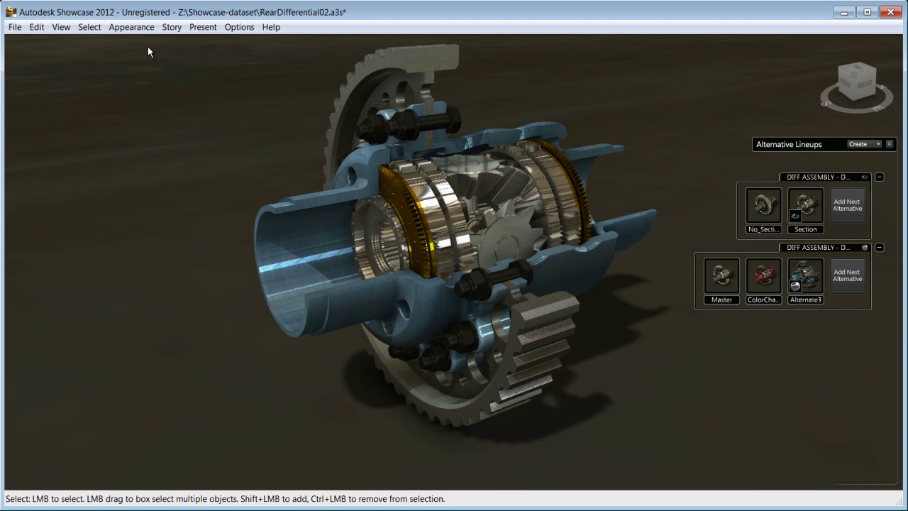
right_drag(147, 46, 418, 213)
middle_drag(589, 369, 554, 360)
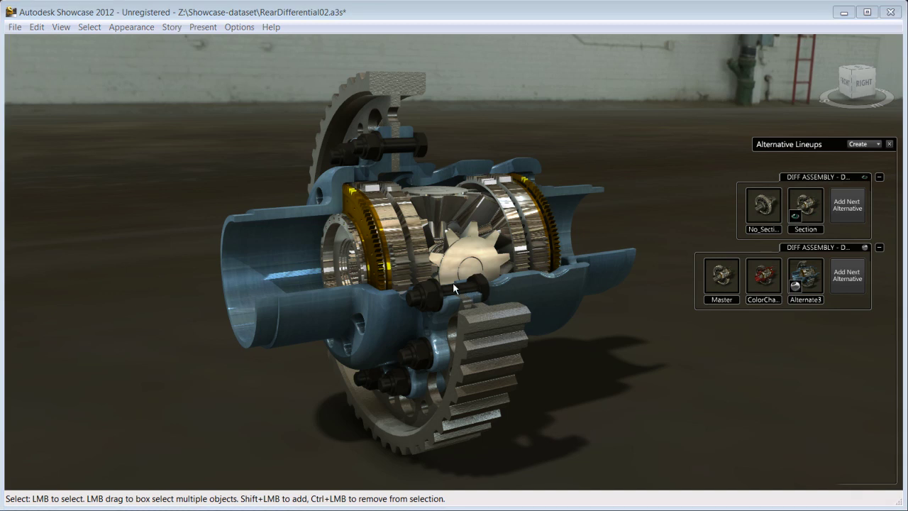
right_drag(418, 292, 462, 269)
right_drag(410, 303, 395, 332)
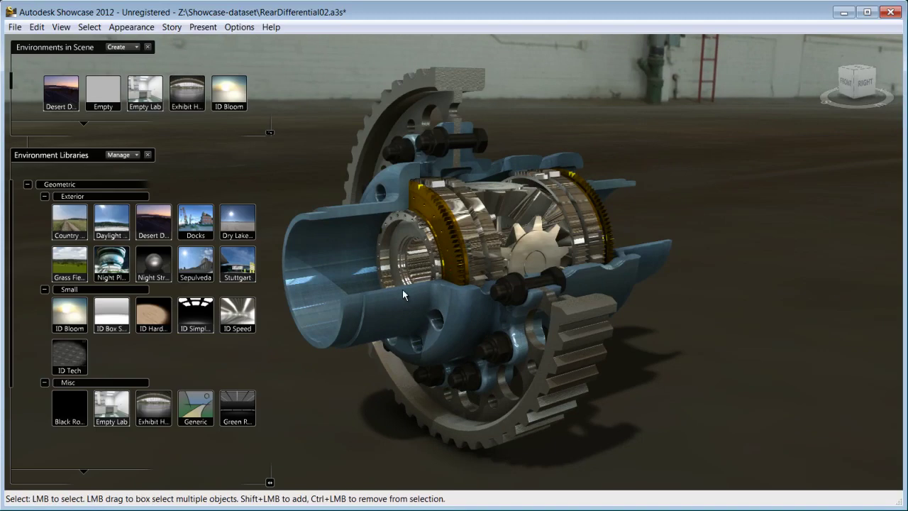
- Apply the ID Bloom environment, then Exhibit Hall, tumbling the differential after each
click(230, 94)
mouse_move(404, 277)
alt+mouse_down()
mouse_move(470, 235)
mouse_move(387, 256)
alt+mouse_up()
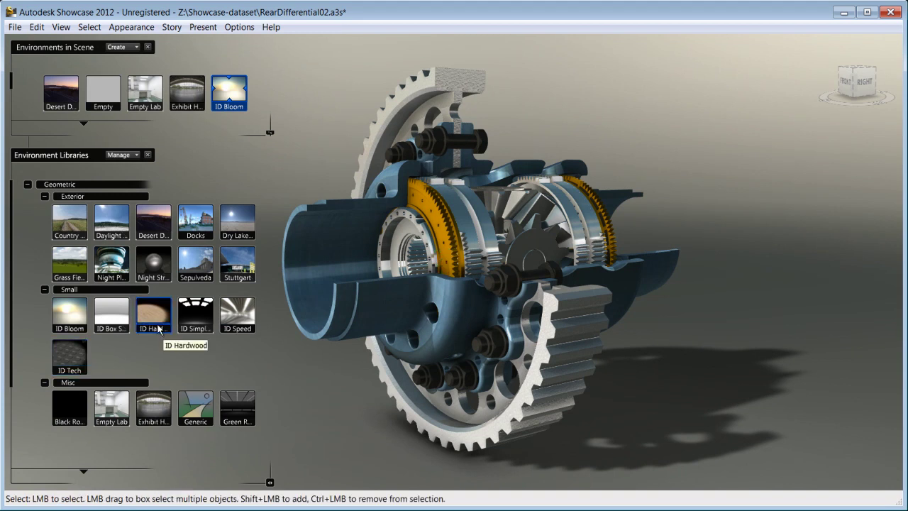
click(188, 92)
alt+drag(439, 290, 421, 254)
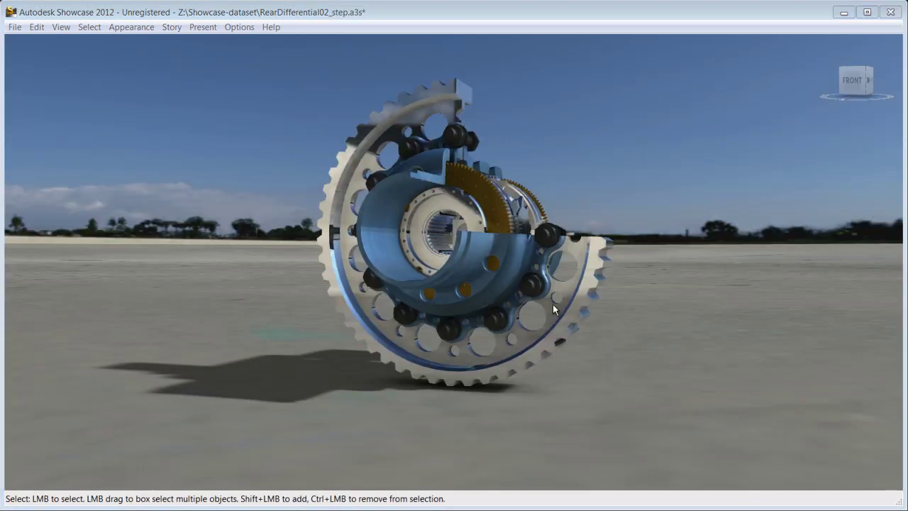
- Bring up the saved camera shots and open the list of shot types to create
mouse_move(552, 309)
alt+mouse_down()
mouse_move(400, 323)
mouse_move(545, 315)
alt+mouse_up()
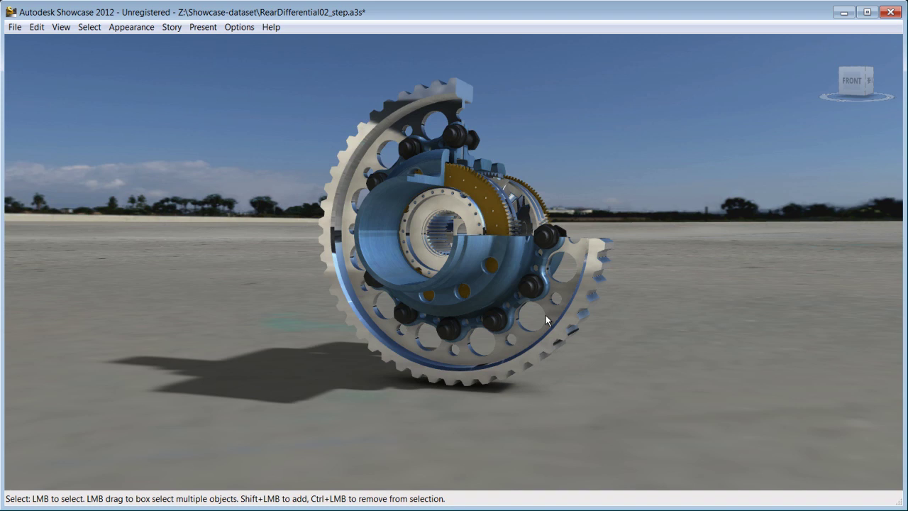
key(s)
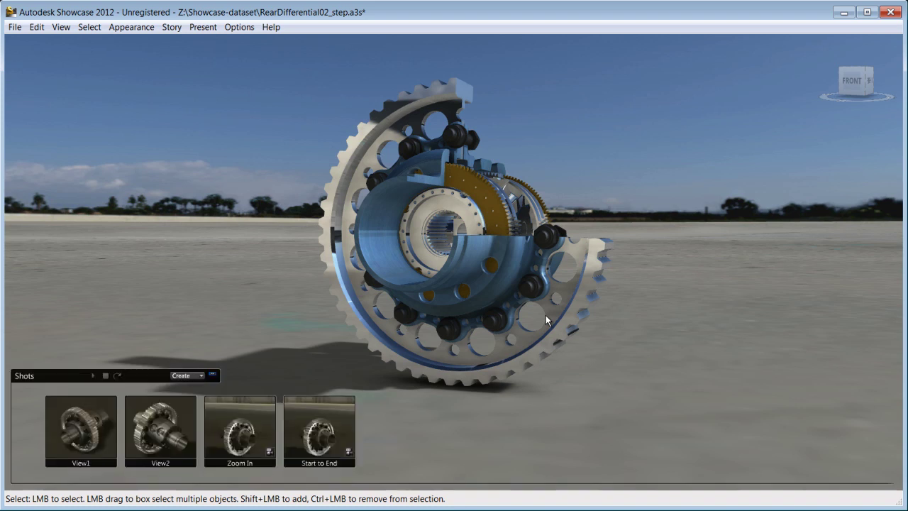
click(202, 376)
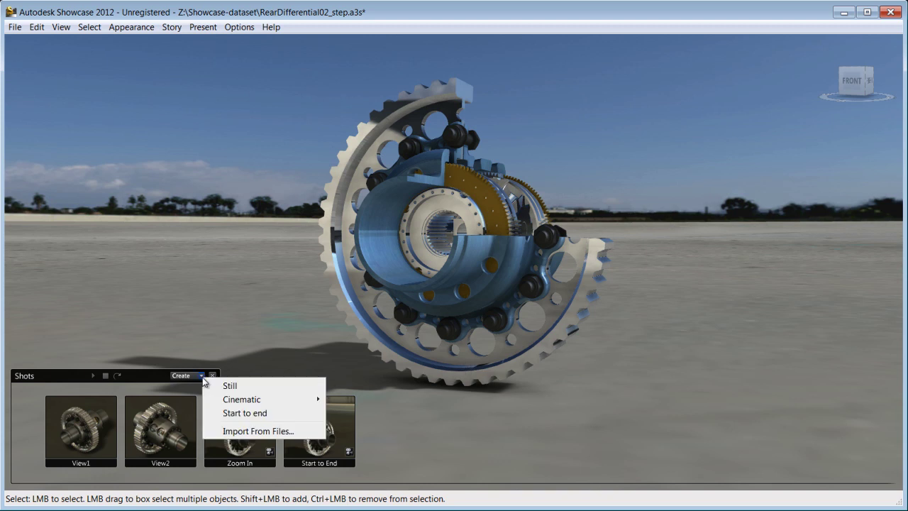
- Create a start-to-end shot with a side-on start view and the opposite side as its end, then preview it
click(230, 414)
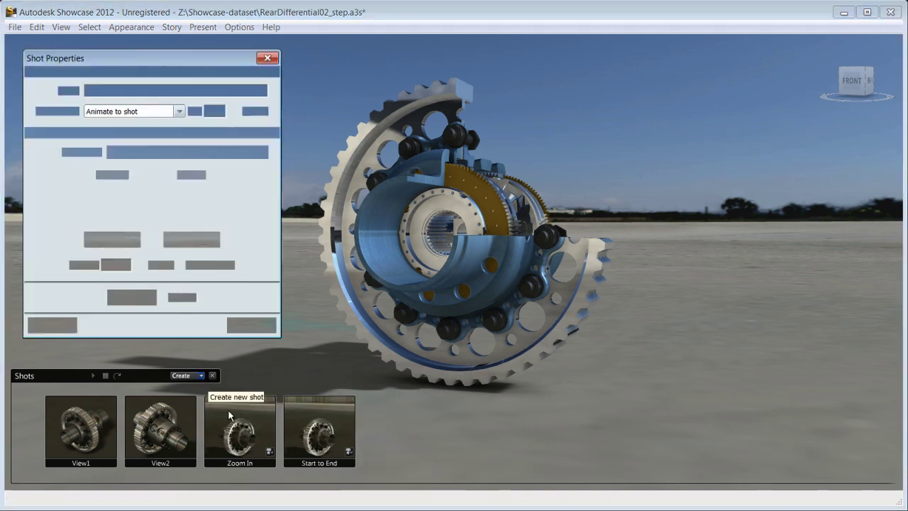
drag(551, 267, 425, 277)
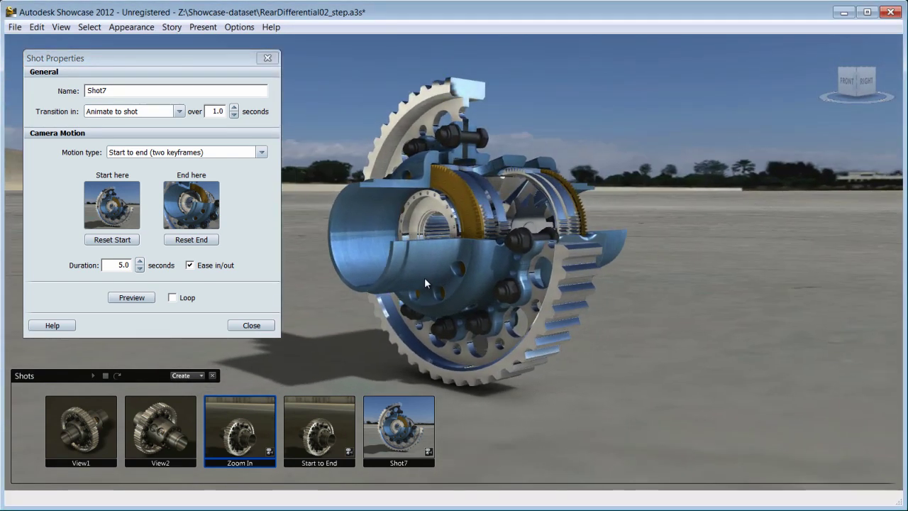
click(109, 241)
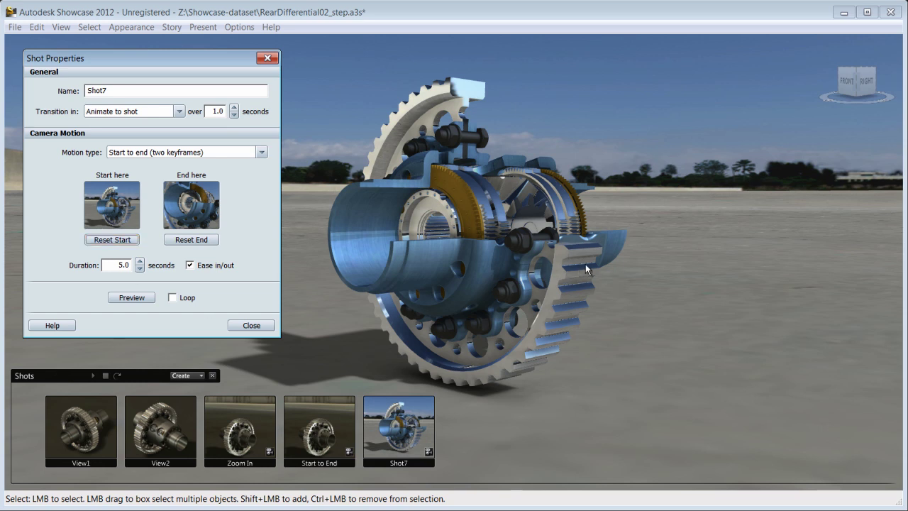
drag(587, 264, 448, 306)
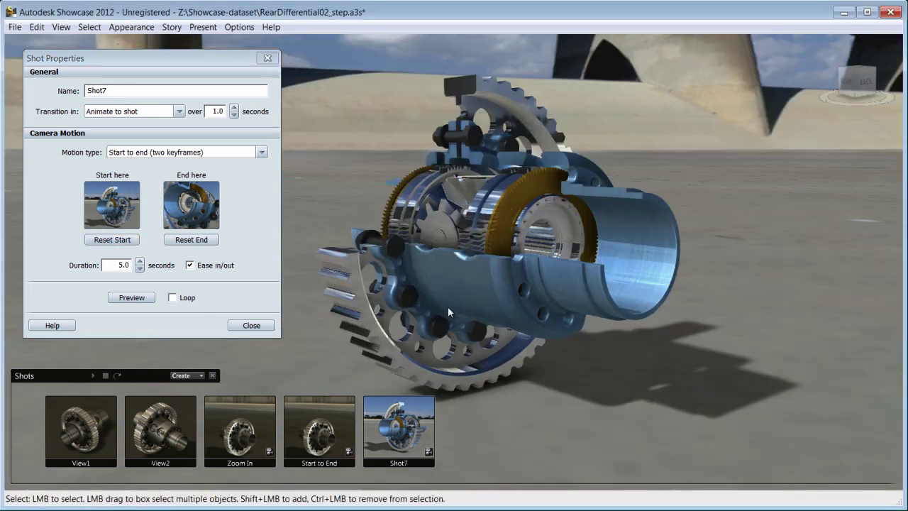
click(192, 240)
click(131, 298)
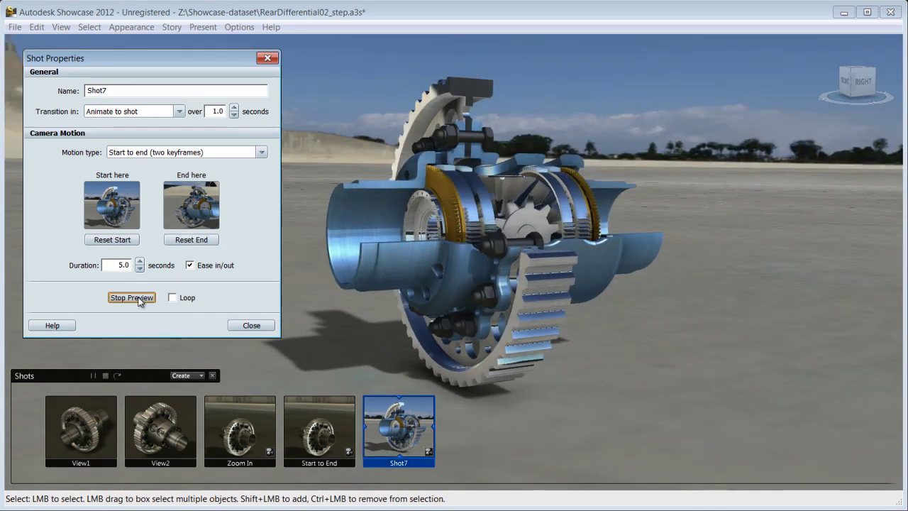
click(135, 298)
- Set Shot7's transition in to fade from black, preview it, and close its properties
click(179, 112)
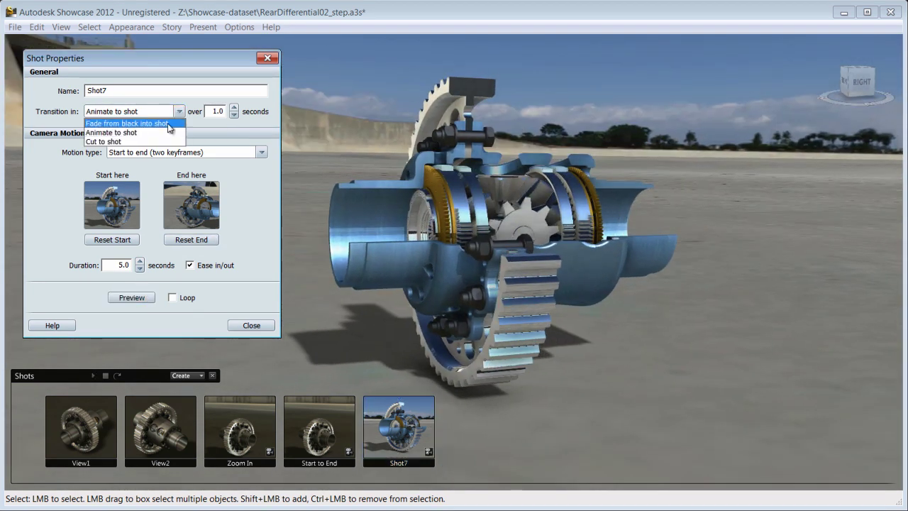
click(170, 124)
click(131, 299)
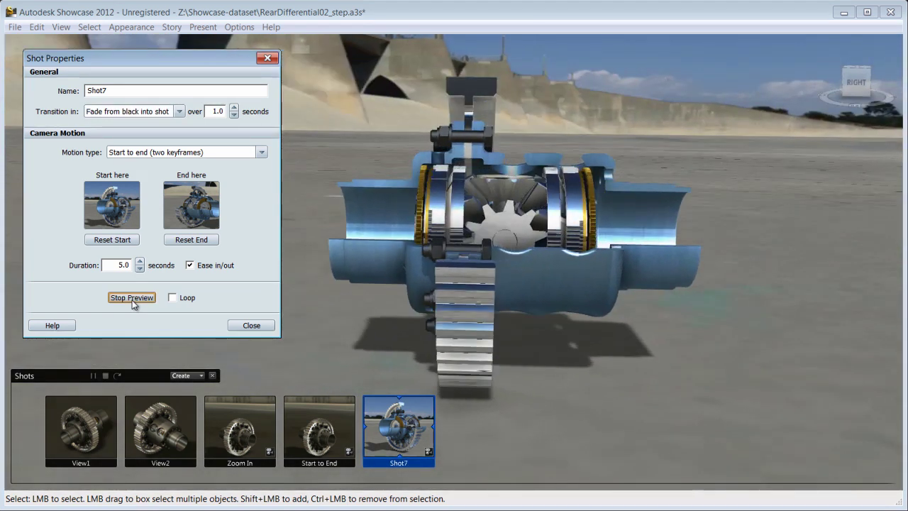
click(133, 298)
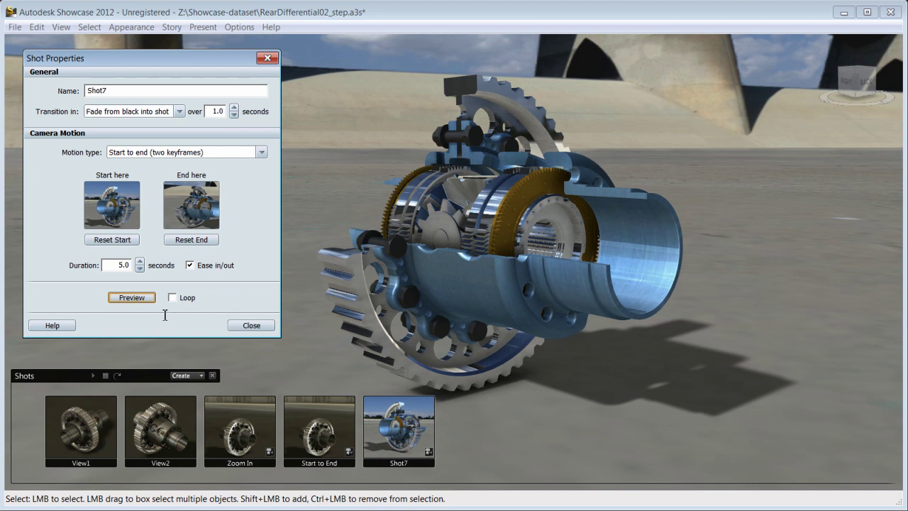
click(251, 325)
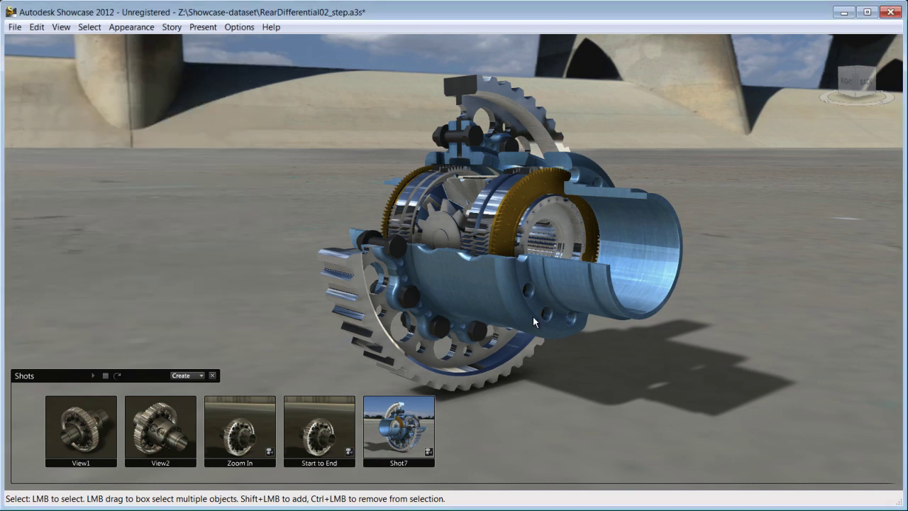
- Show the alternative lineups and storyboard, and add a new empty storyboard slide
key(a)
key(s)
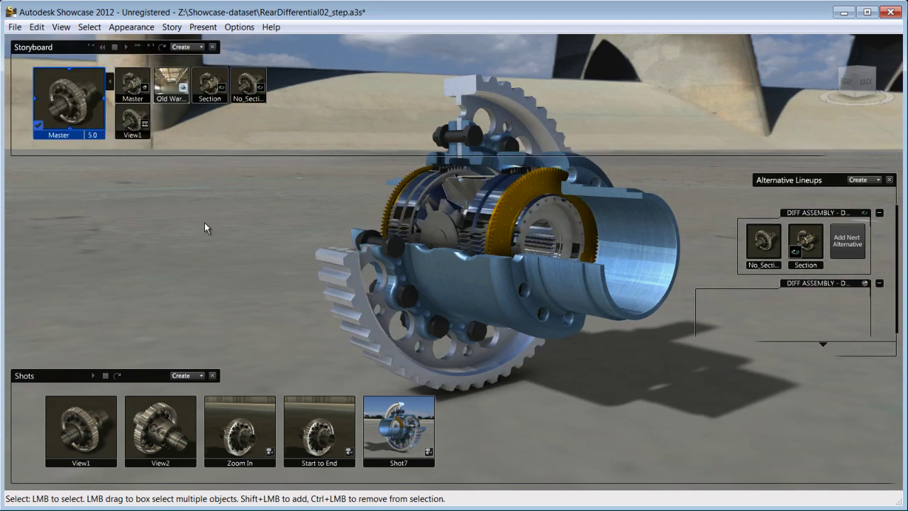
click(202, 48)
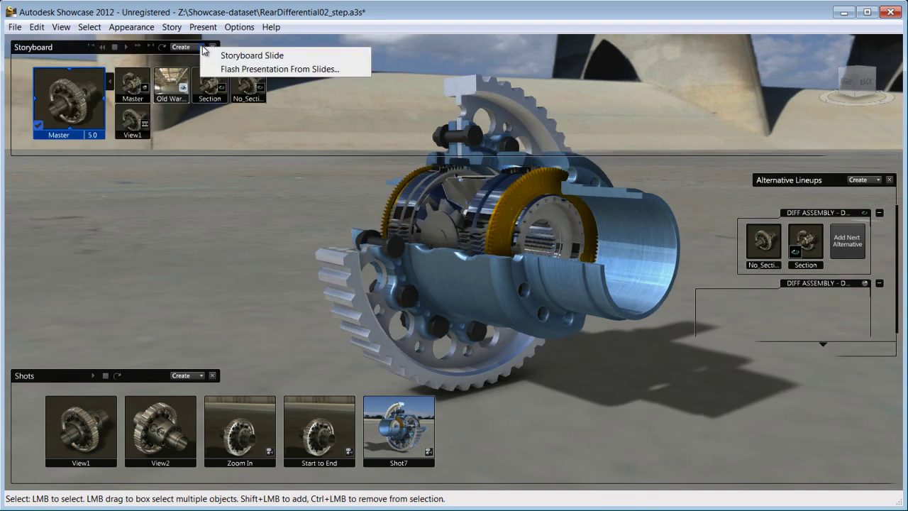
click(251, 55)
- Add Shot7 and two alternatives, including Alternate3, to the new slide
click(416, 434)
right_click(418, 433)
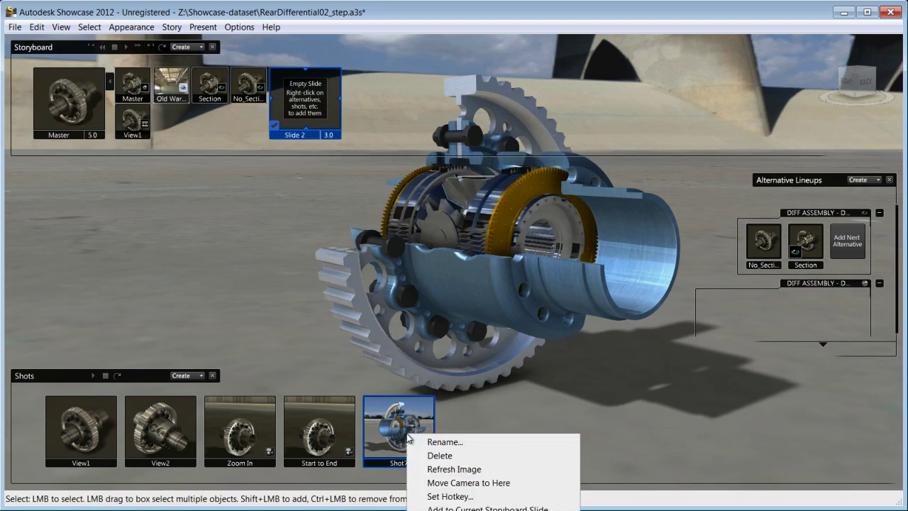
click(487, 508)
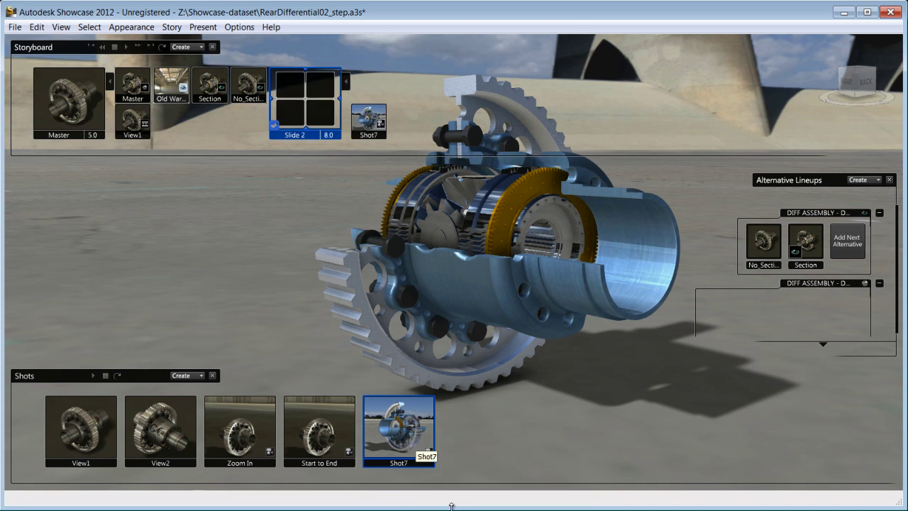
right_click(721, 238)
click(811, 331)
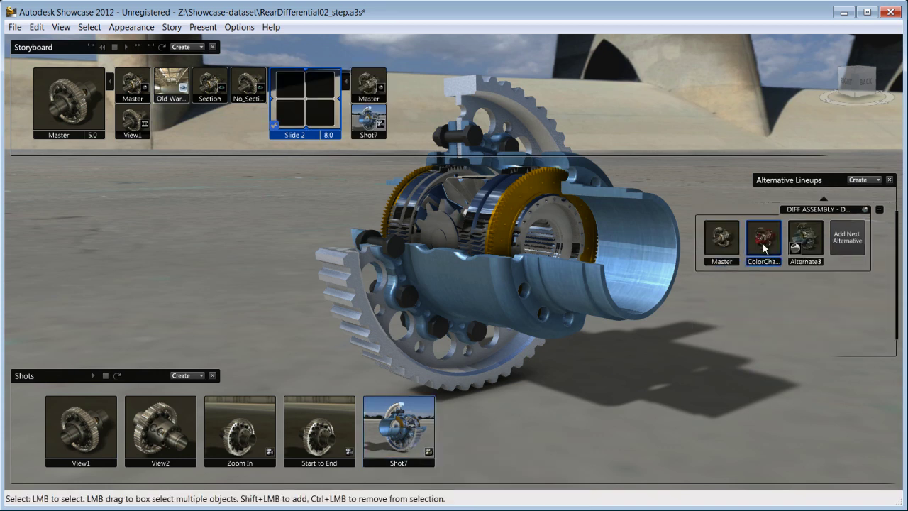
right_click(806, 239)
click(831, 356)
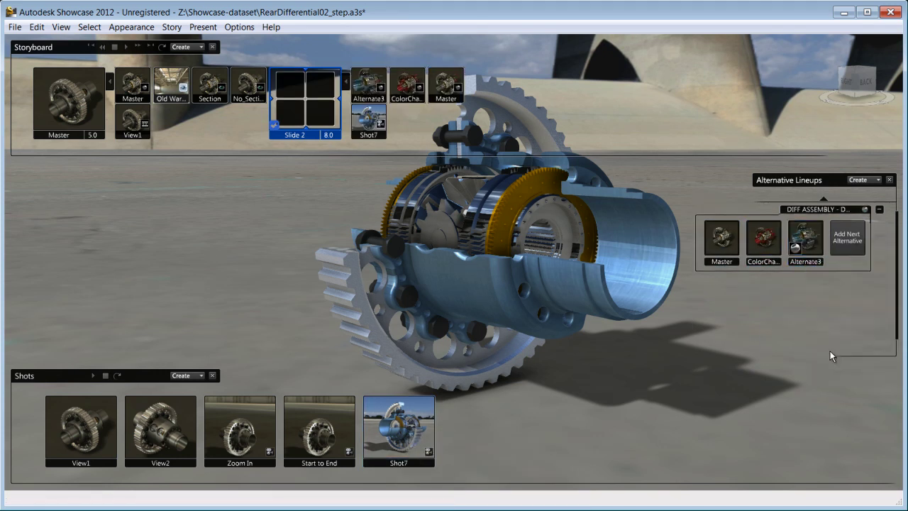
- In Slide 2's properties, add the warehouse environment and the assembly's play-forward behaviour
right_click(305, 132)
click(334, 419)
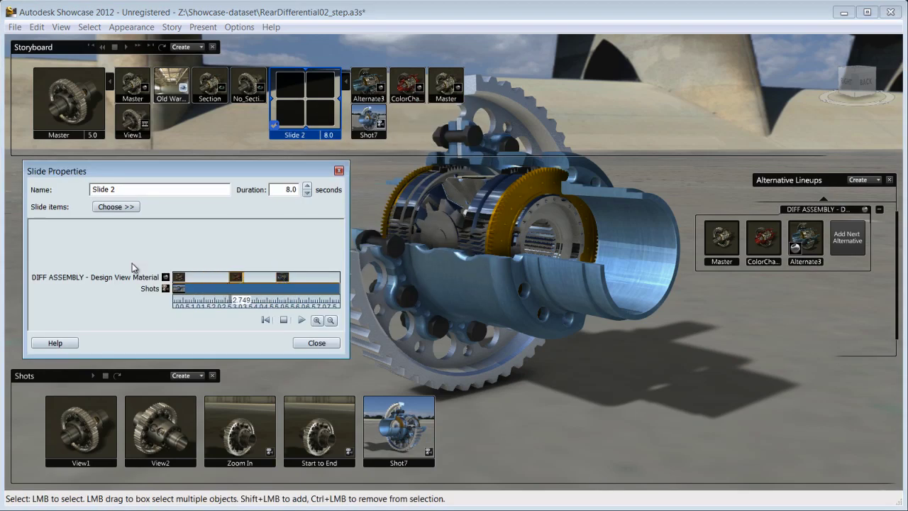
click(135, 208)
mouse_move(181, 237)
click(298, 395)
click(136, 208)
mouse_move(292, 228)
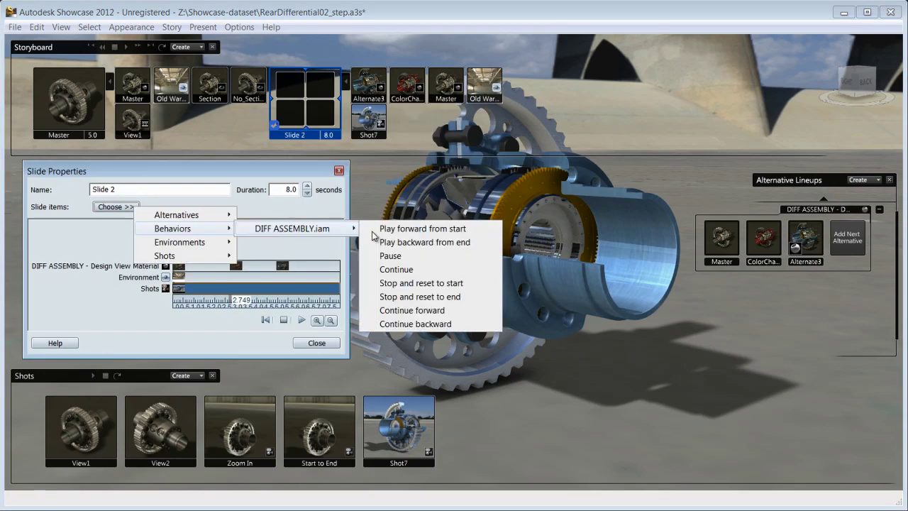
click(396, 229)
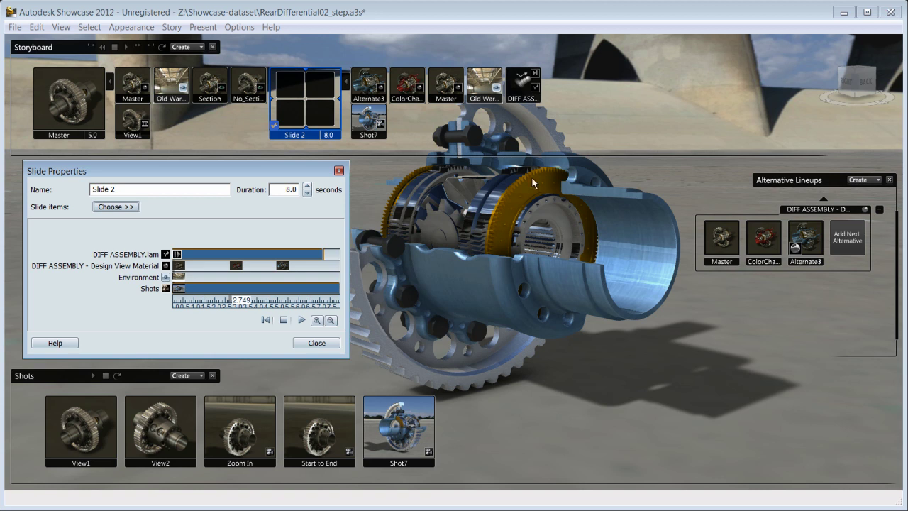
- Use the current view as Slide 2's image and collapse the items under Master
right_click(305, 99)
click(330, 242)
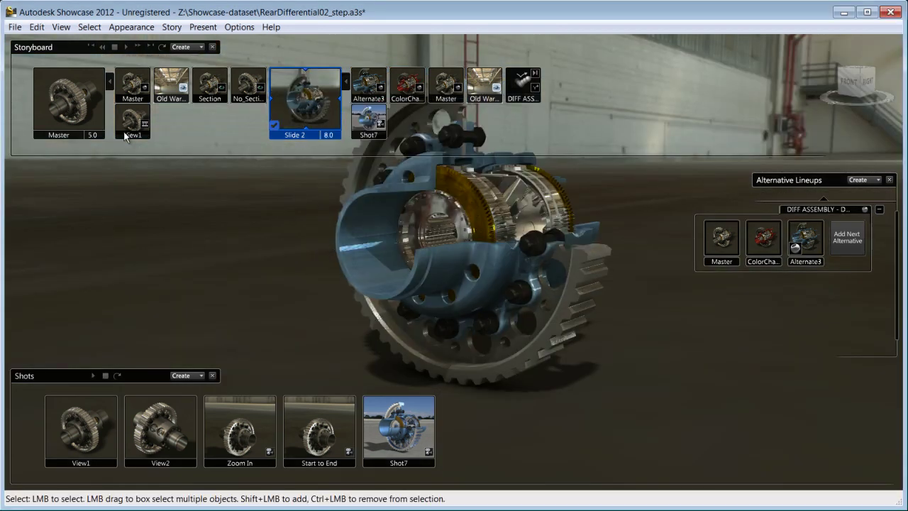
click(109, 84)
- Collapse Slide 2's items, play the storyboard slides, and bring up the presentation options
click(192, 85)
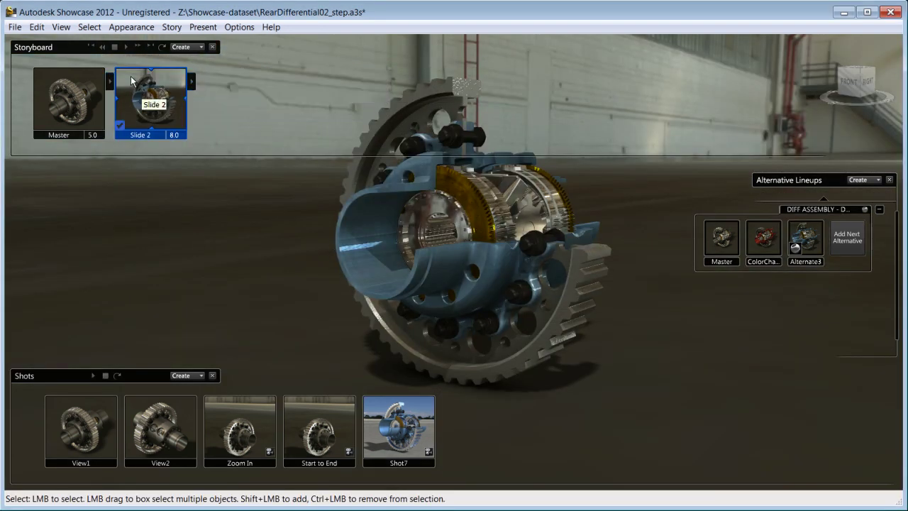
click(125, 46)
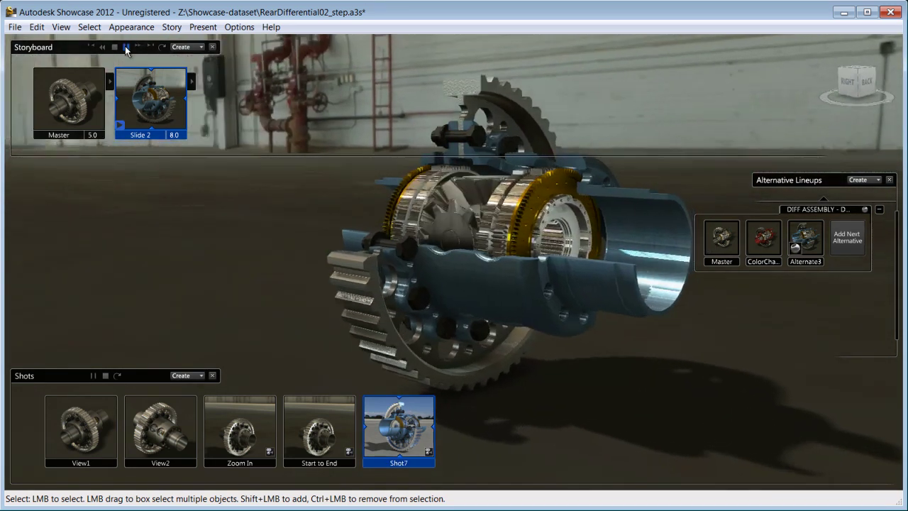
click(201, 47)
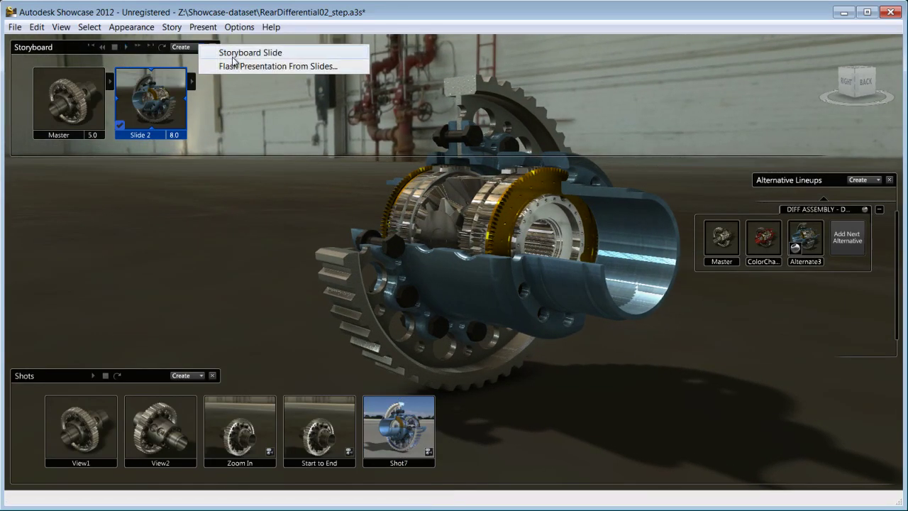
click(203, 27)
click(203, 27)
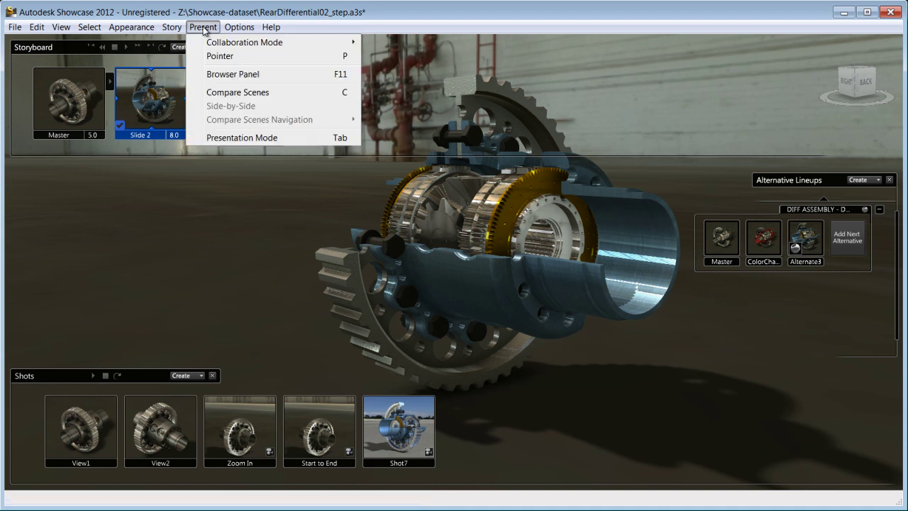
- Enter full-screen Presentation mode, orbit to a higher angle, and play the shot's camera animation
click(221, 138)
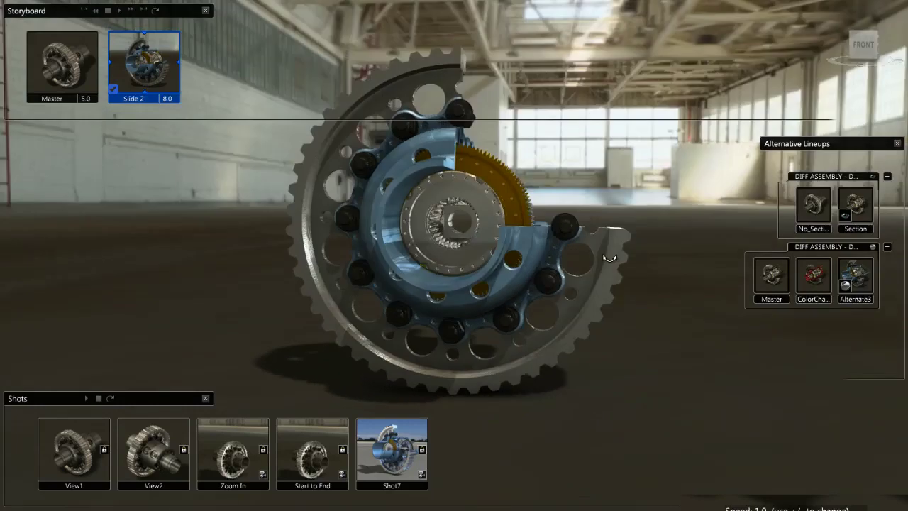
drag(610, 257, 227, 274)
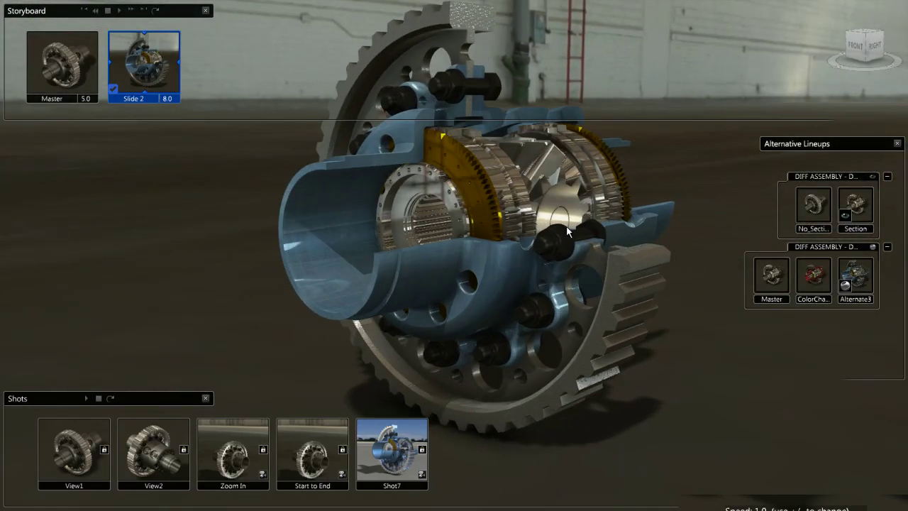
click(394, 461)
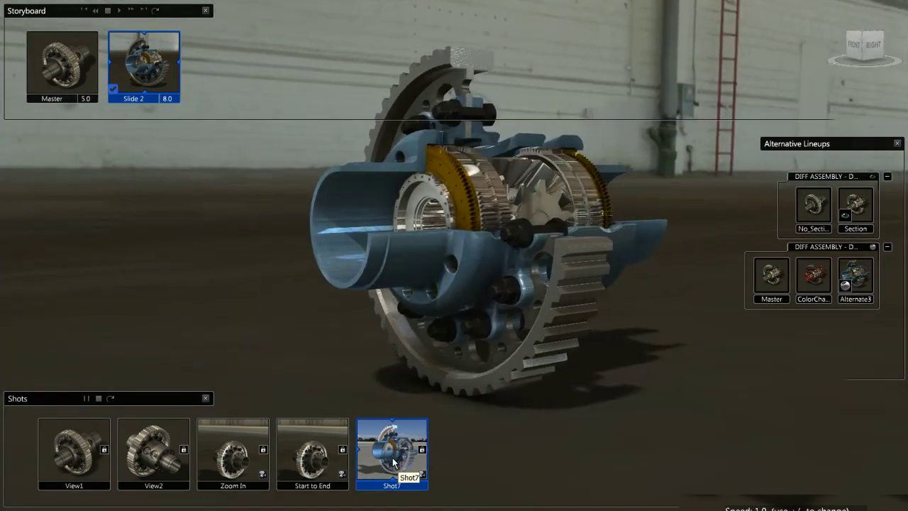
- Switch through the ColorChange, Alternate3 and No_Section alternatives, then leave Presentation mode with Escape
click(808, 284)
click(854, 278)
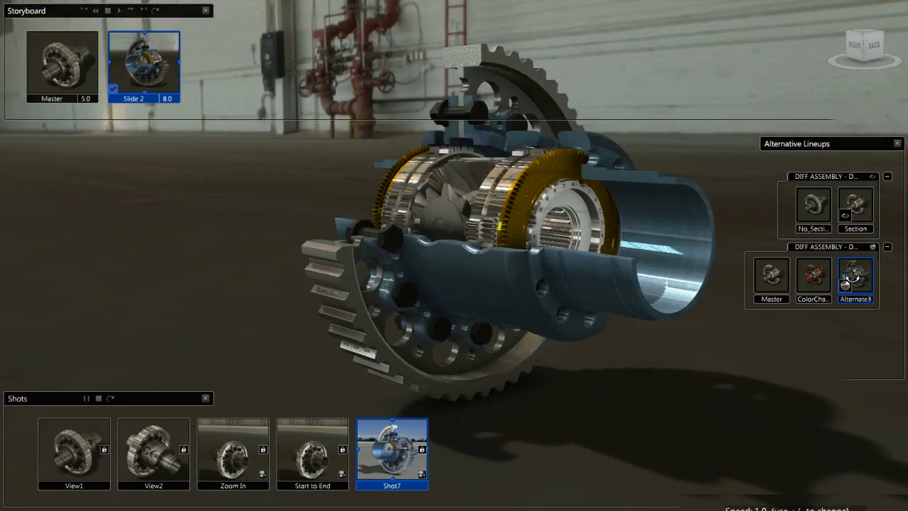
click(814, 203)
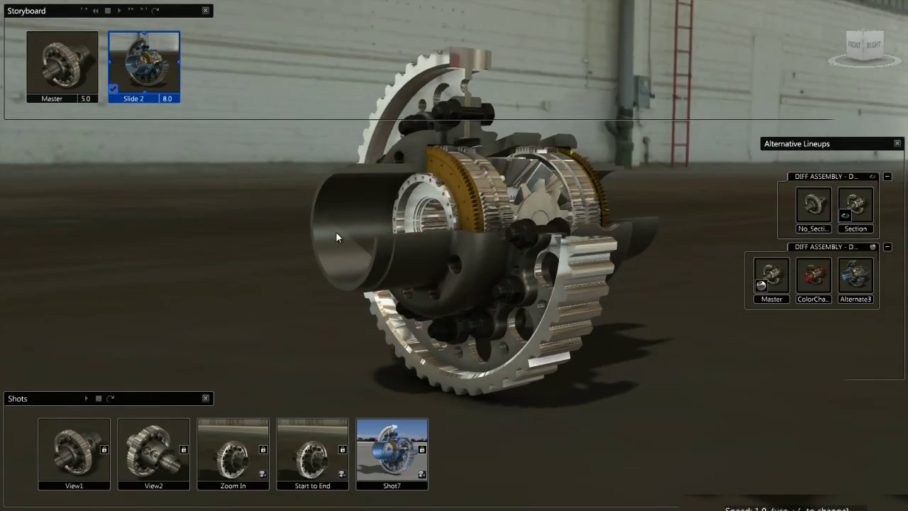
key(Escape)
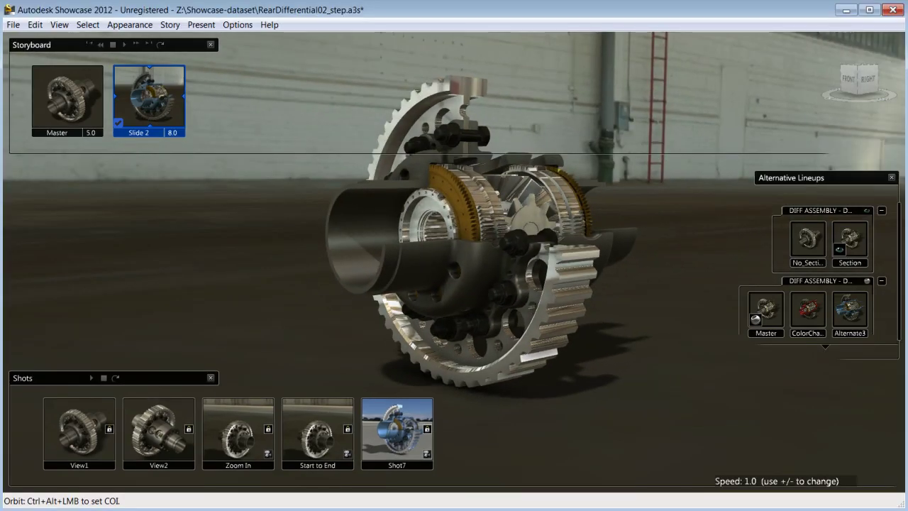